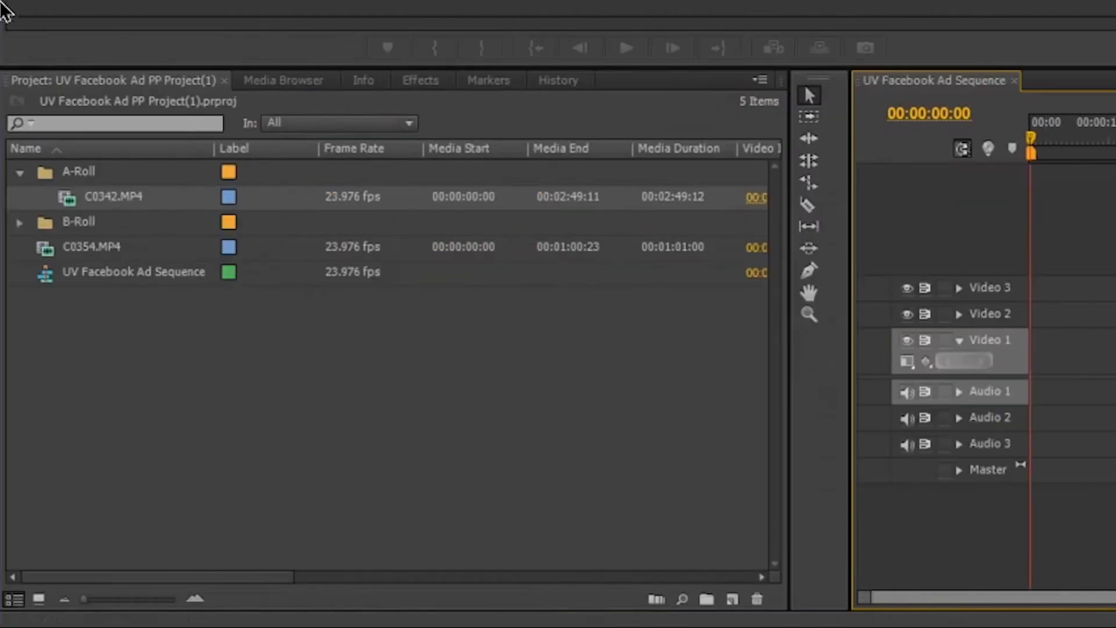
Open C0342.MP4 from the A-Roll bin in the source viewer and mark an In point at 00:00:09:17
double_click(68, 201)
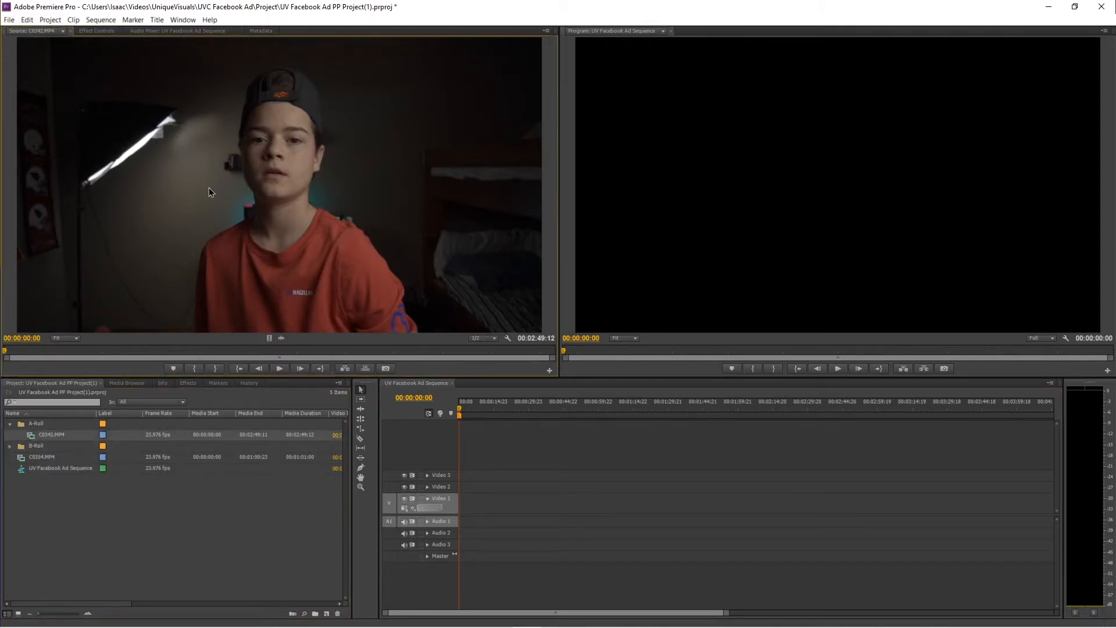
click(26, 351)
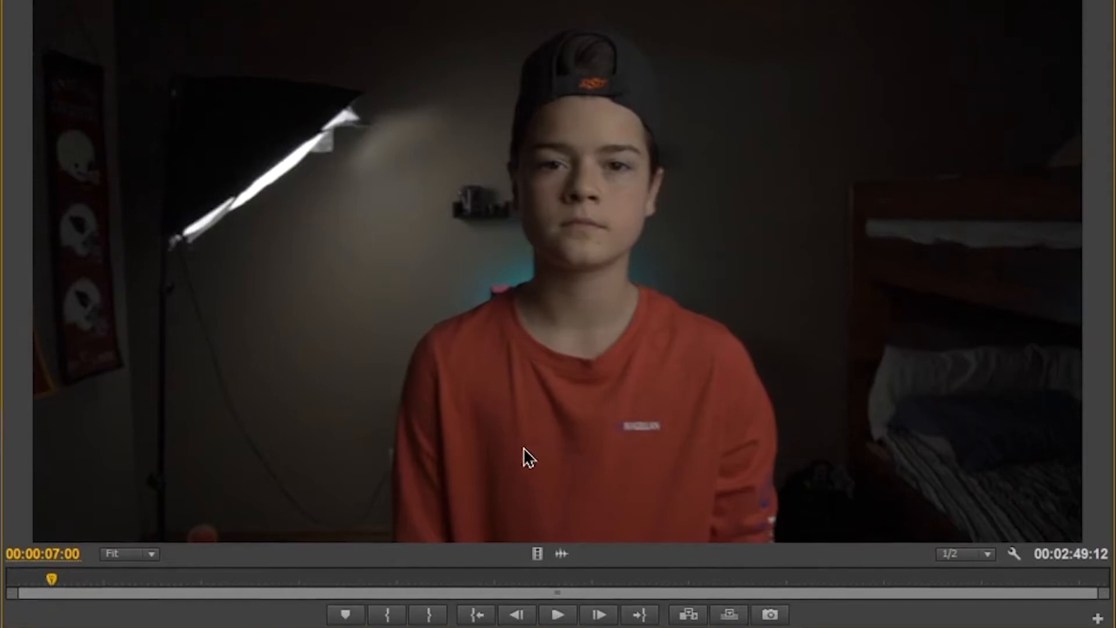
click(70, 578)
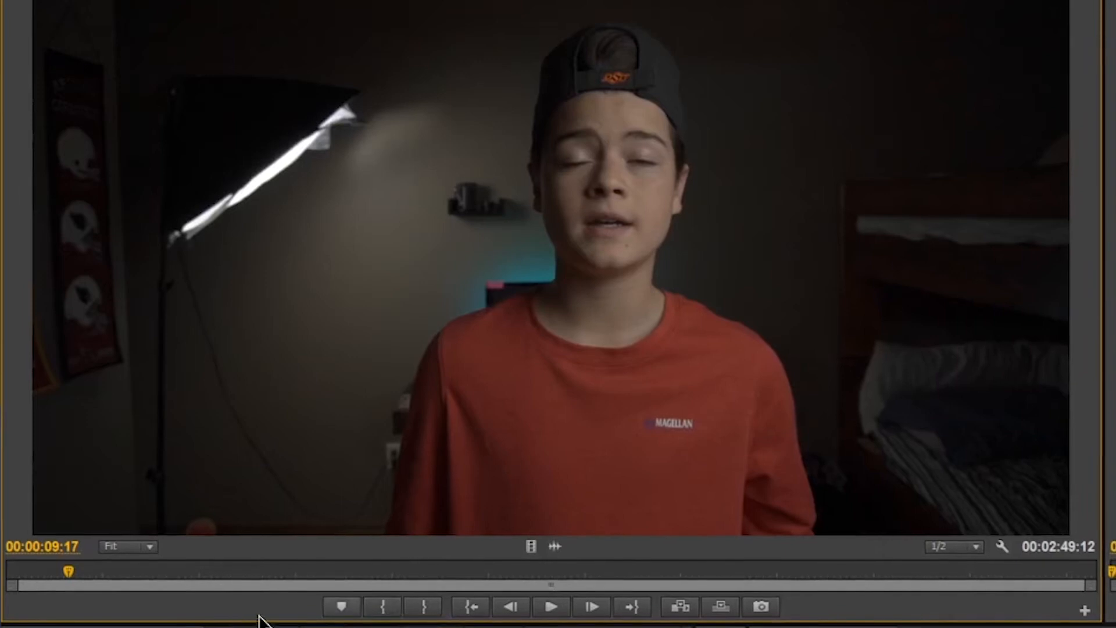
click(391, 596)
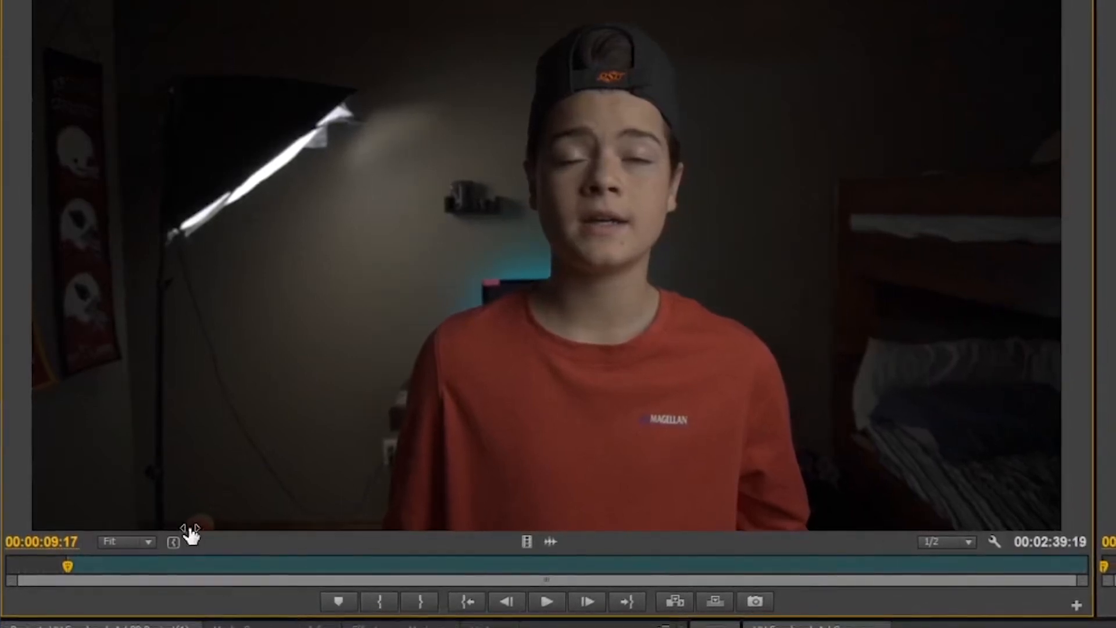
key(ctrl+s)
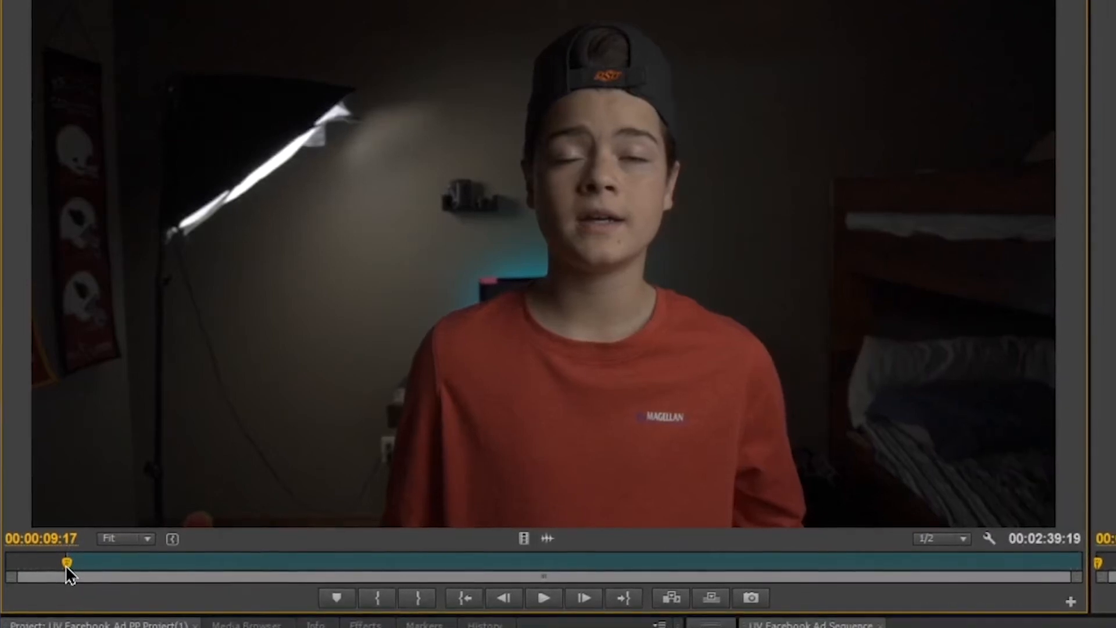
Mark an Out point at 00:02:45:23 near the end of the source clip C0342.MP4
drag(66, 566, 1046, 549)
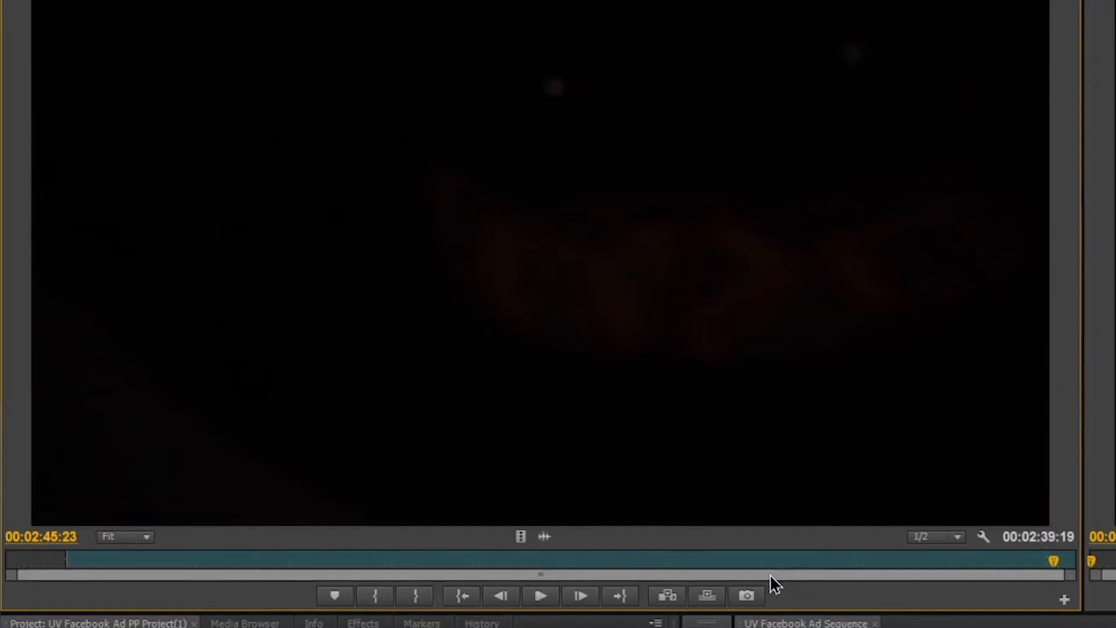
key(o)
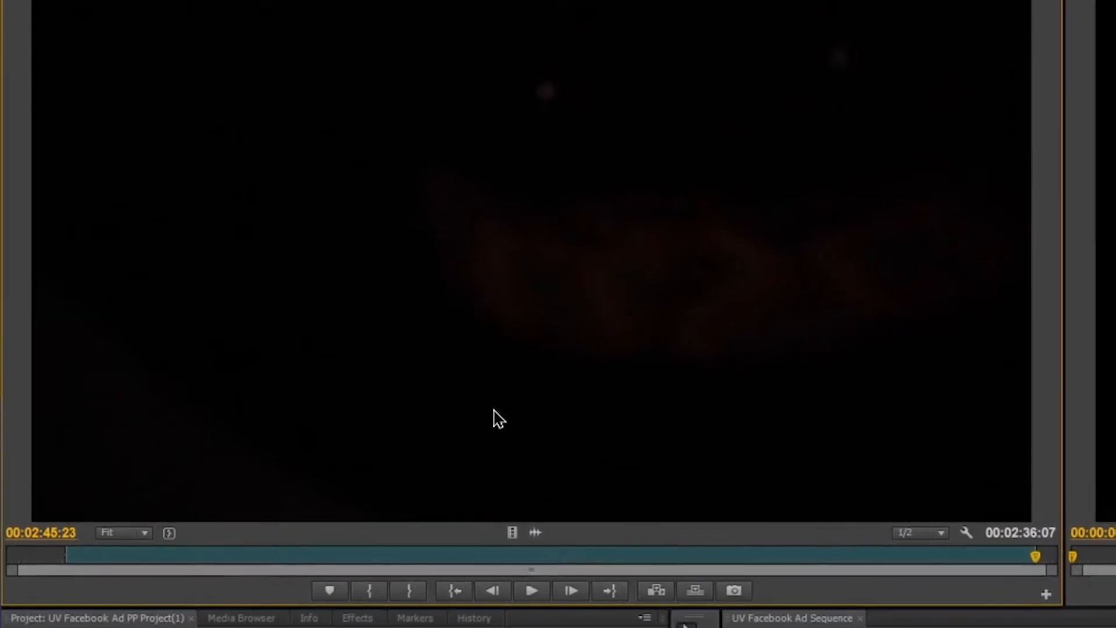
click(686, 556)
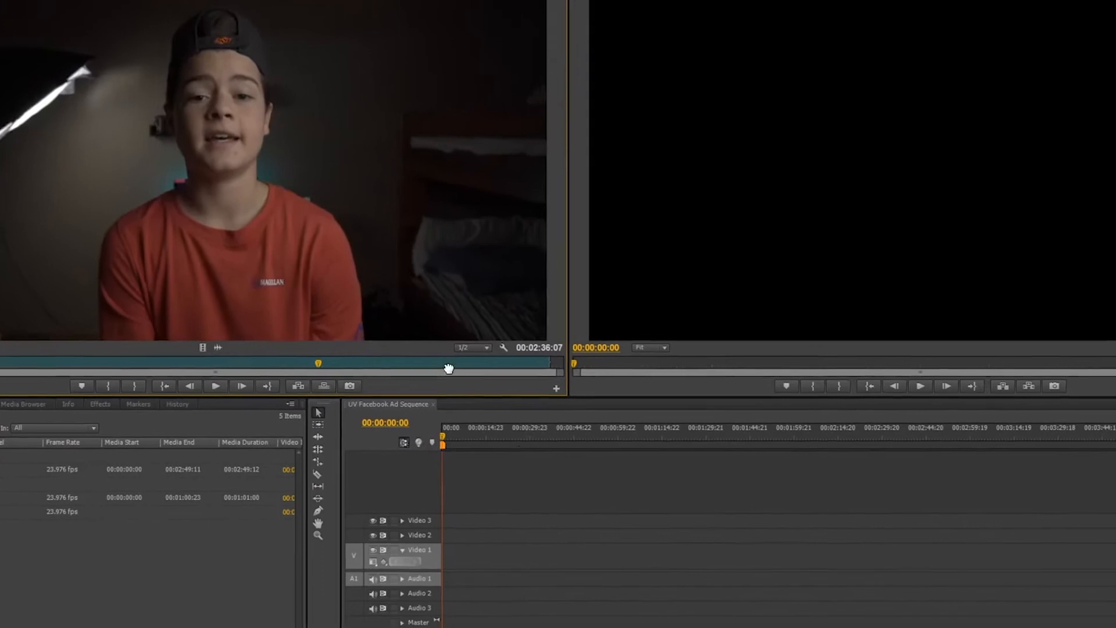
Try placing only the video of the marked C0342.MP4 range on Video 1, delete it, and try placing only its audio
drag(448, 368, 442, 554)
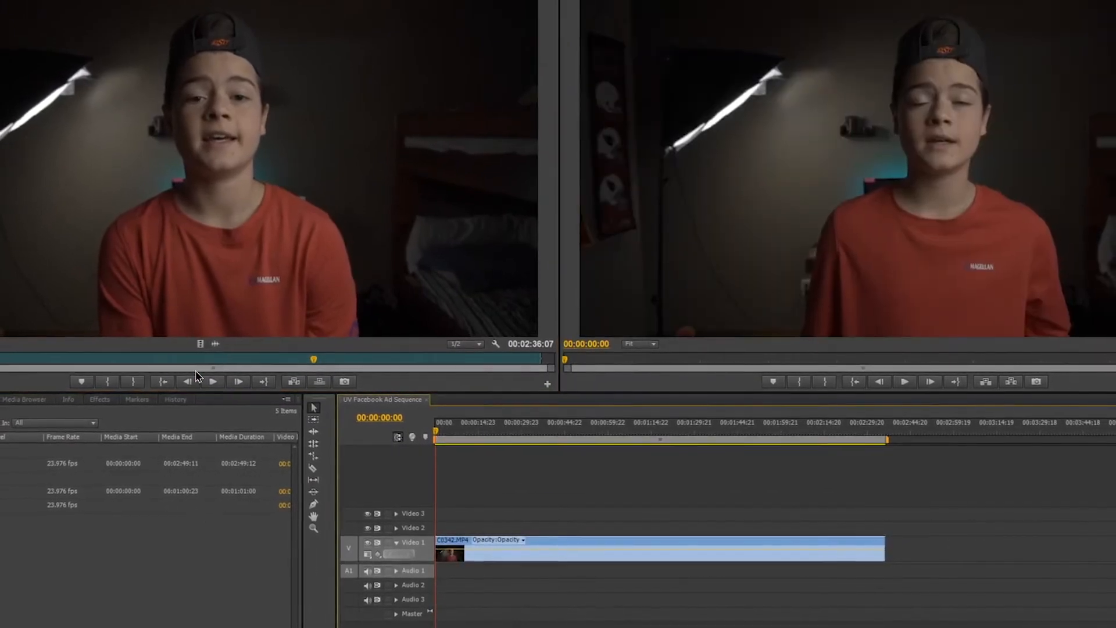
click(522, 559)
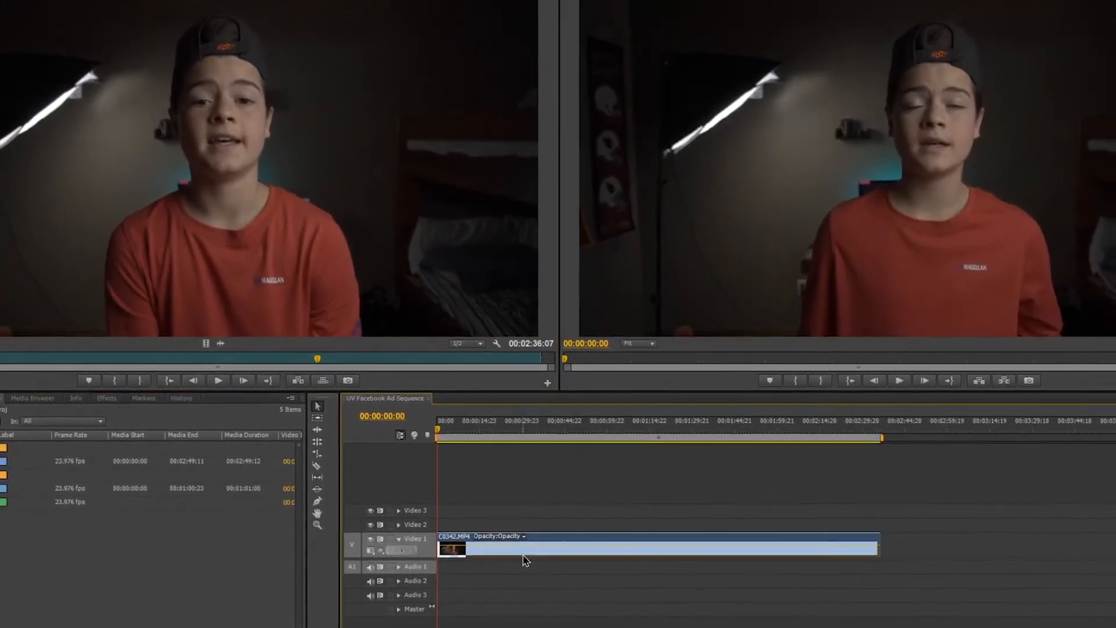
key(Delete)
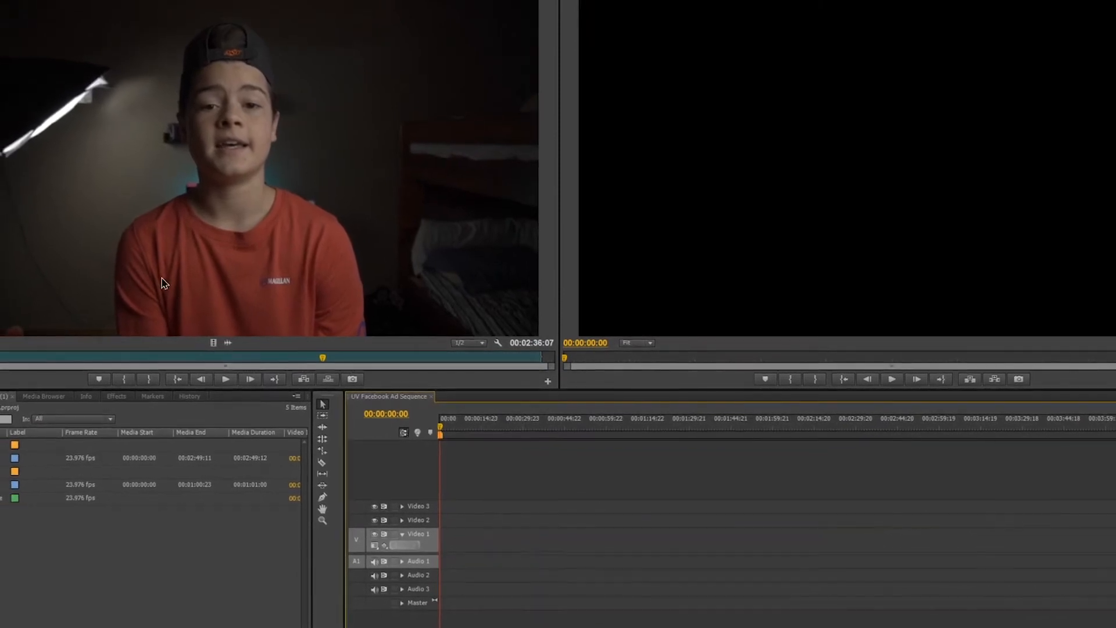
drag(229, 343, 467, 528)
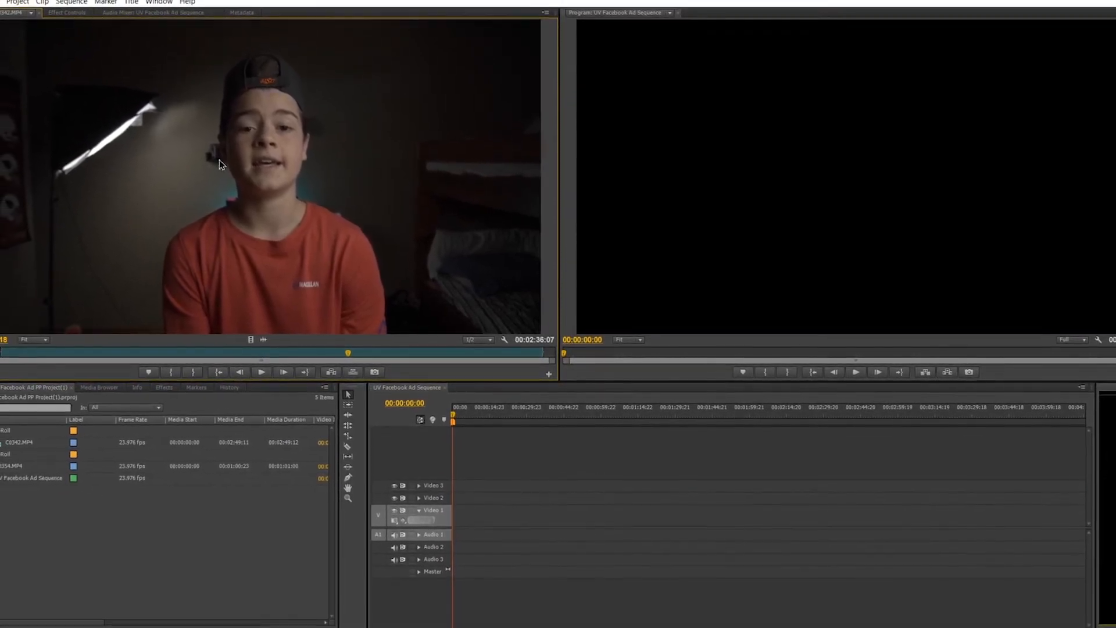
Place the marked C0342.MP4 range with both video and audio at the sequence start on Video 1 and Audio 1, with snapping on
drag(460, 187, 464, 510)
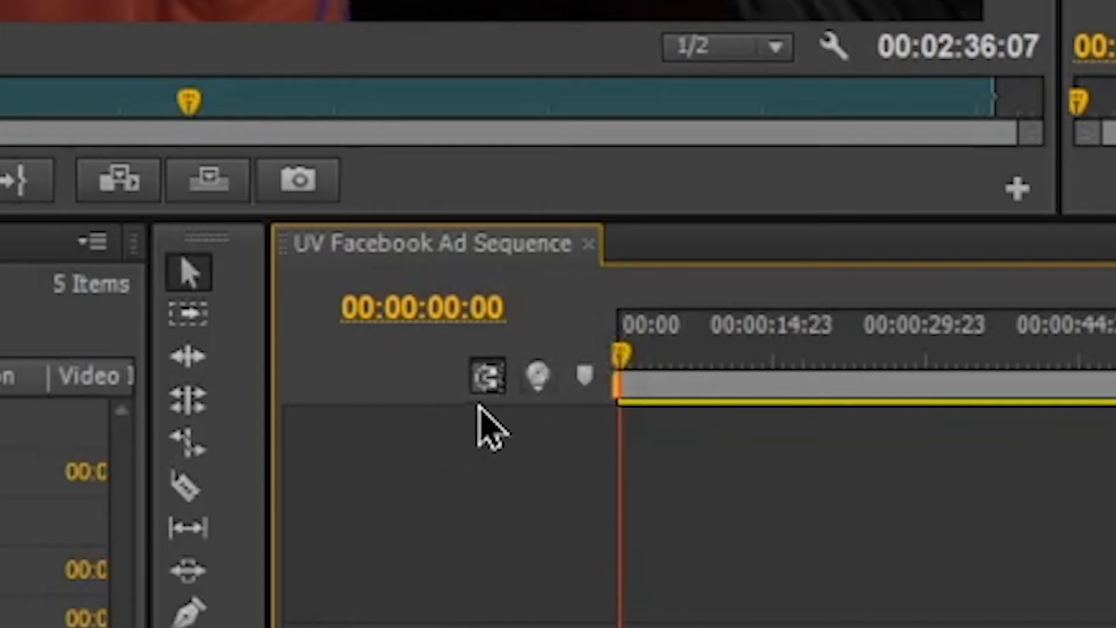
click(487, 386)
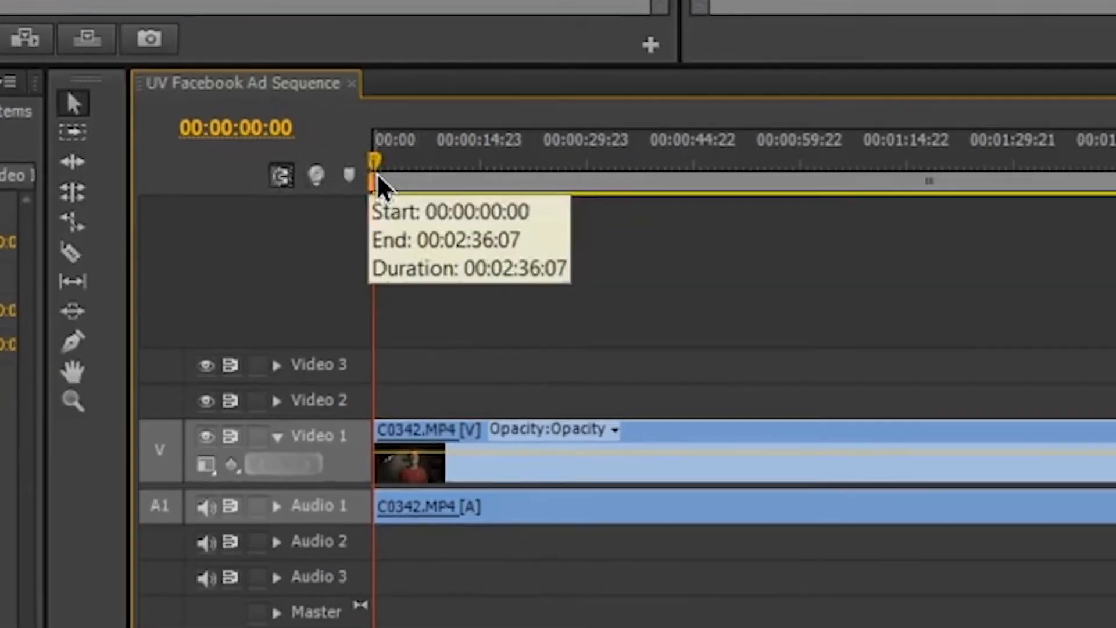
Try trimming the clip's start to the playhead at 00:00:12:14 with and without snapping, and extend it back to the sequence start
drag(621, 355, 749, 356)
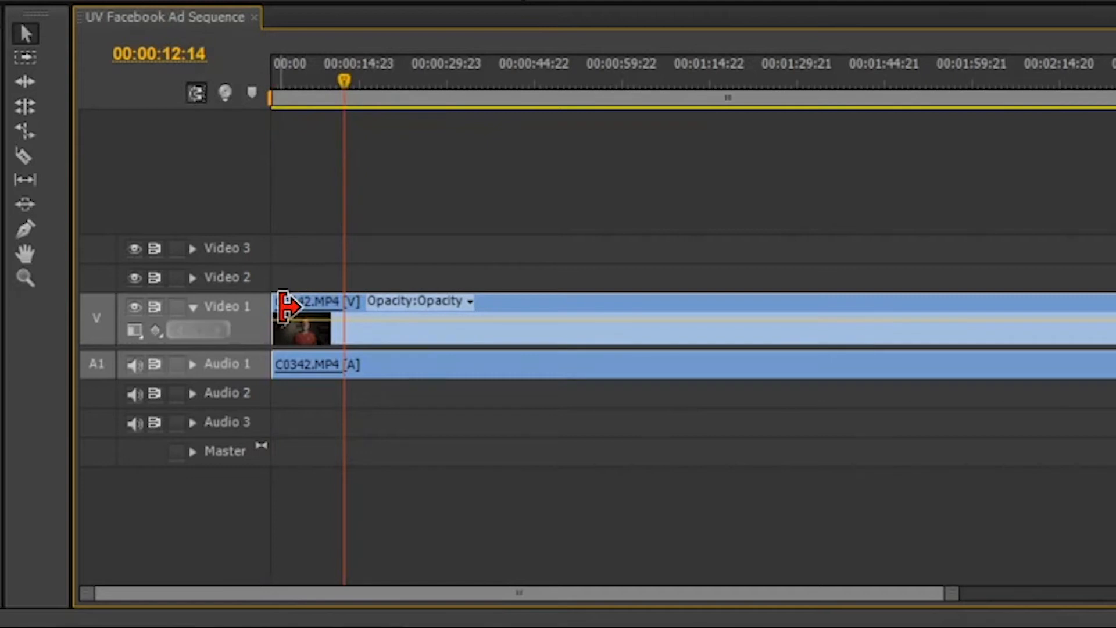
drag(287, 305, 341, 302)
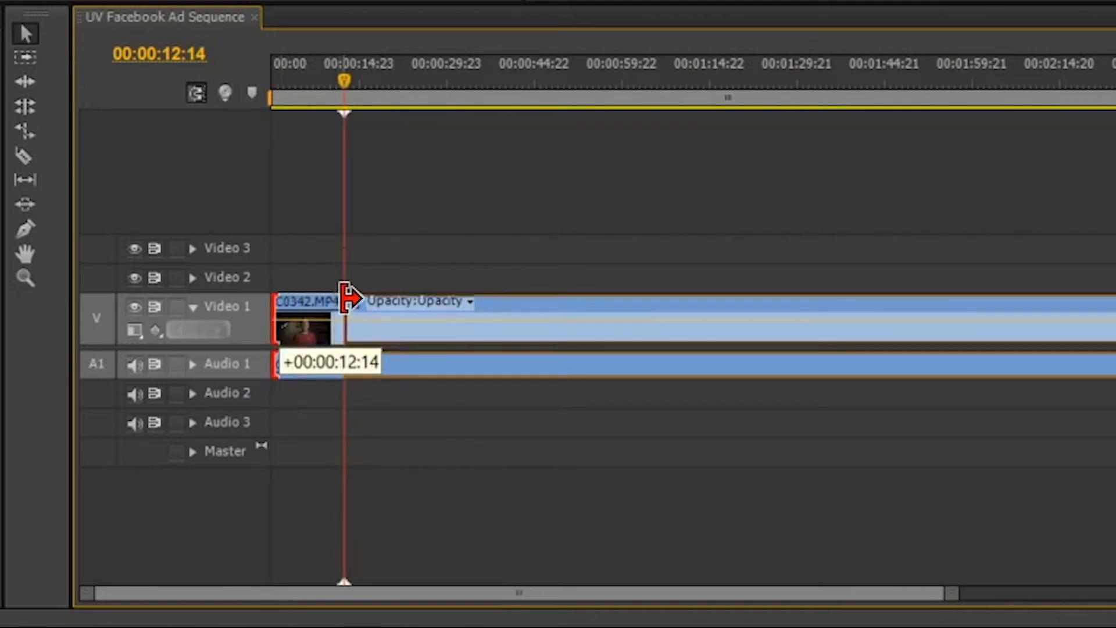
drag(366, 297, 344, 301)
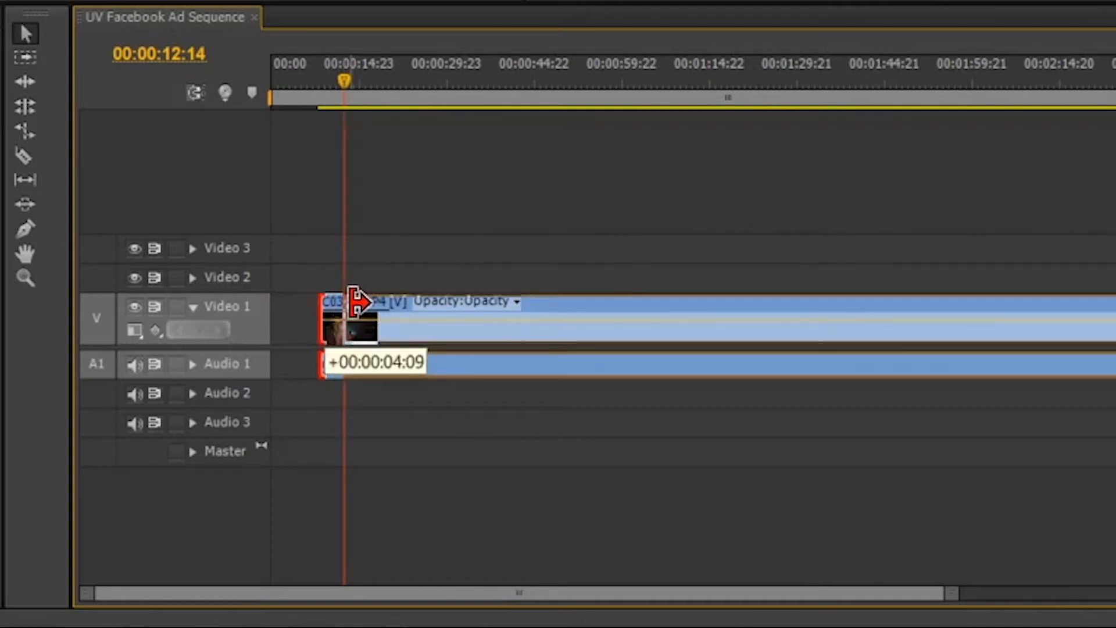
drag(356, 302, 192, 302)
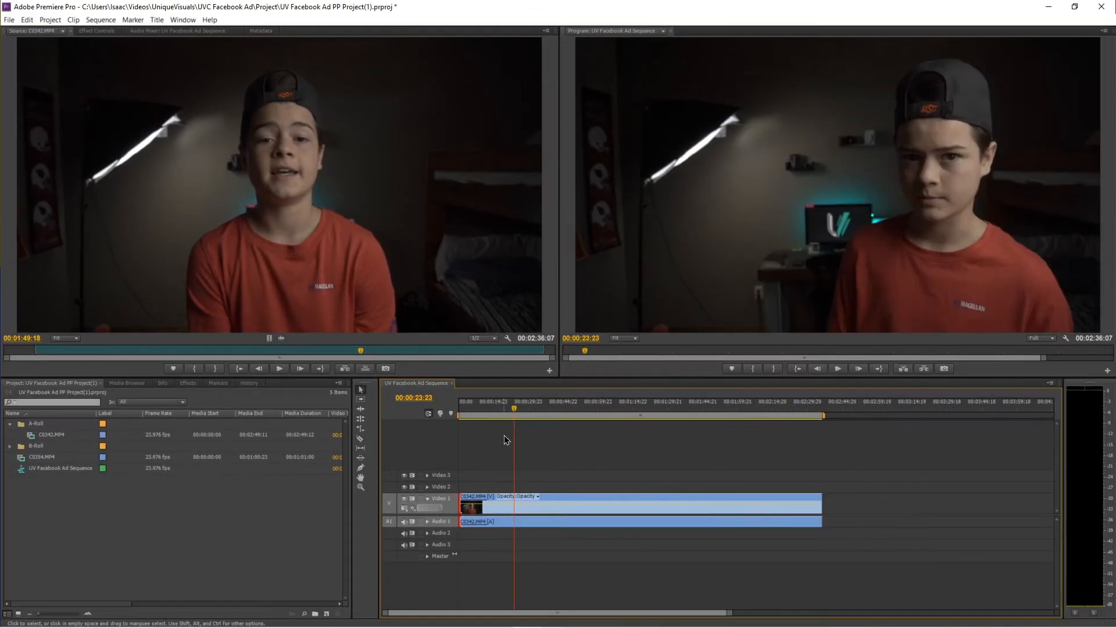
key(=)
key(-)
key(-)
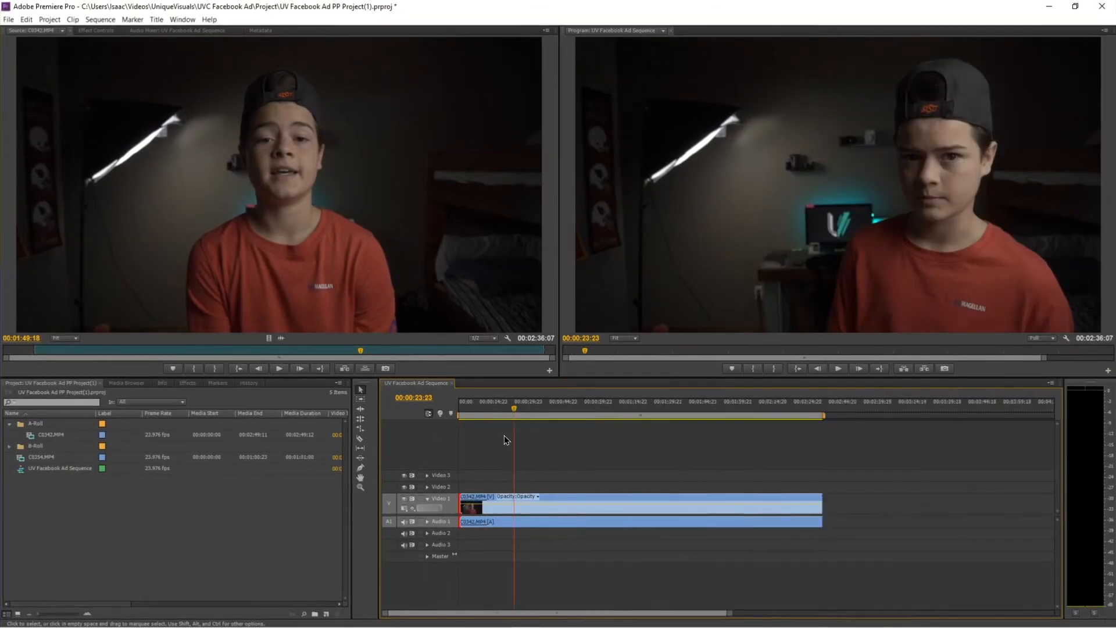
key(=)
key(=)
key(=)
key(-)
key(-)
key(-)
key(-)
key(=)
key(=)
key(=)
key(=)
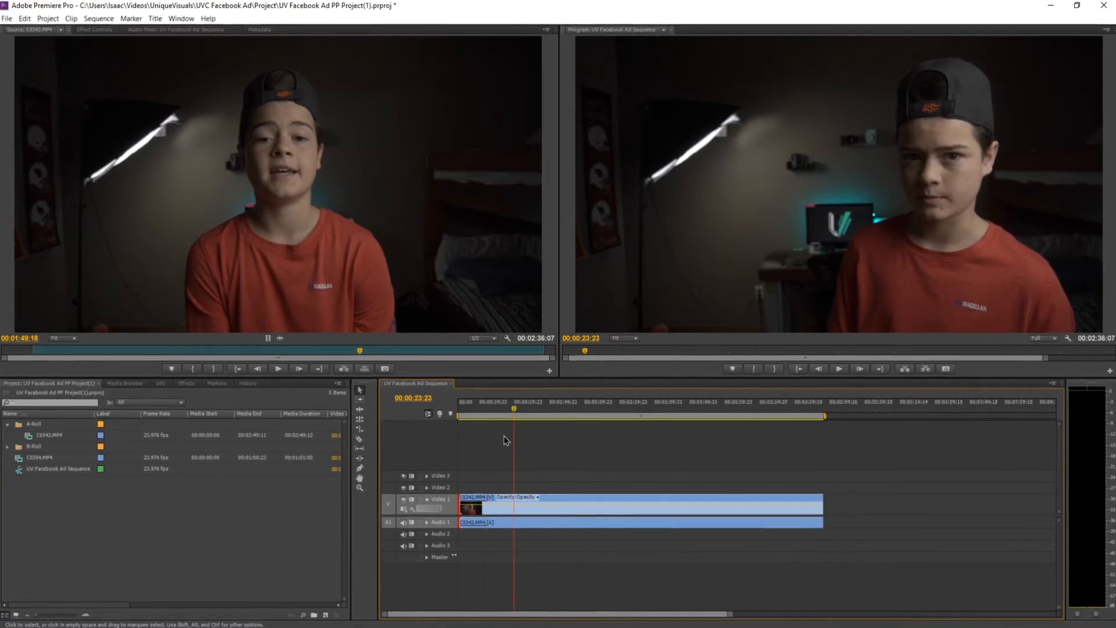
key(-)
key(-)
key(-)
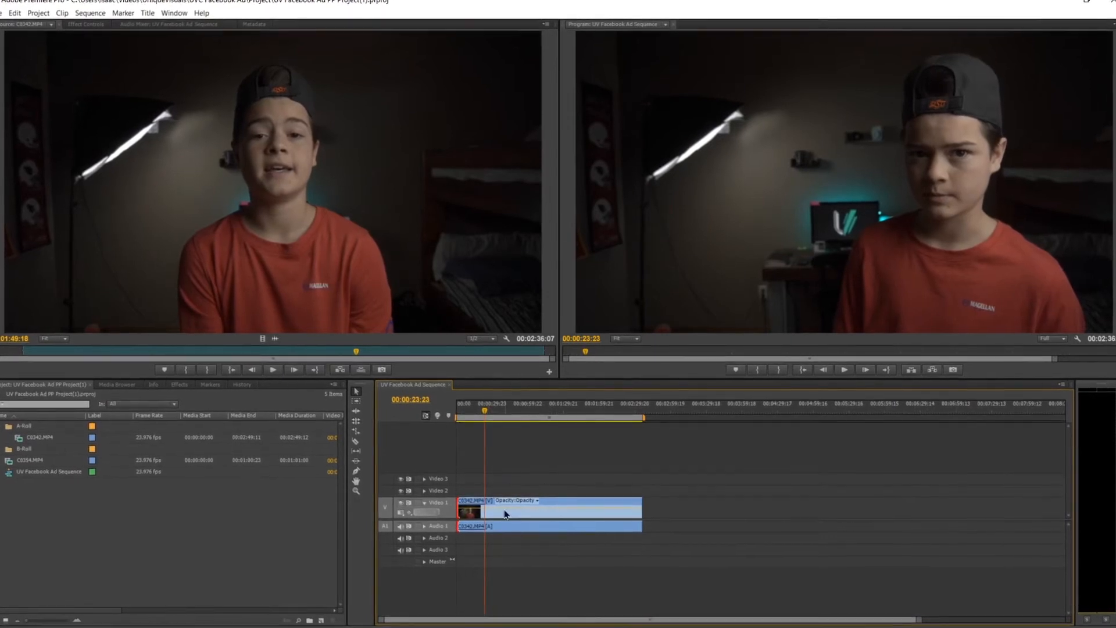
scroll(498, 522, down, 5)
scroll(498, 521, up, 5)
scroll(499, 520, down, 2)
scroll(498, 520, down, 1)
scroll(499, 521, up, 1)
scroll(499, 521, down, 2)
scroll(498, 520, up, 2)
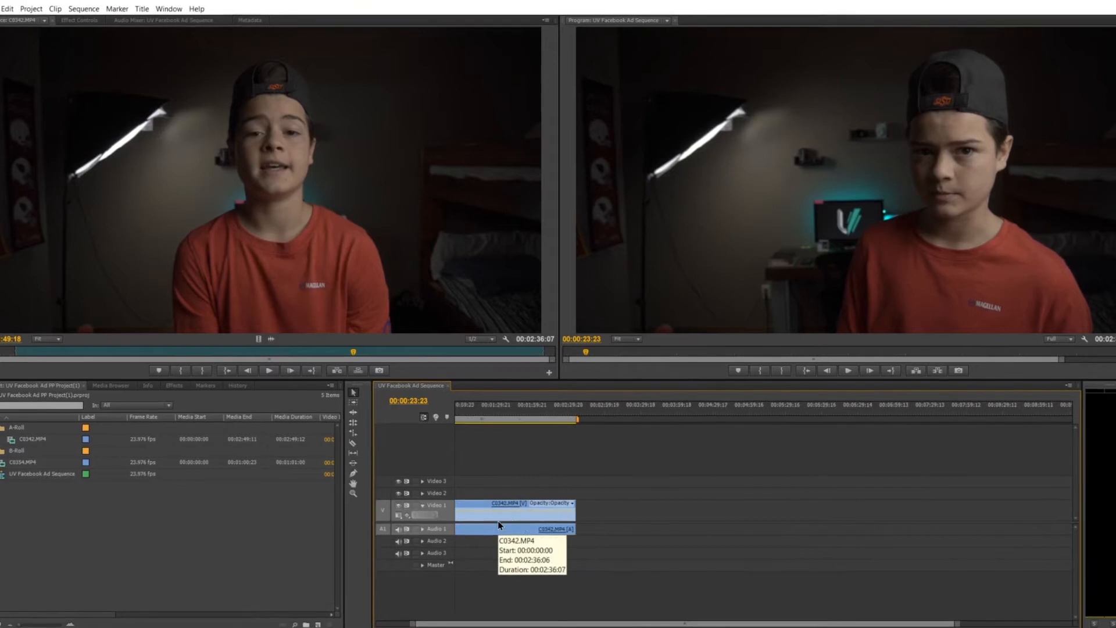
scroll(499, 521, up, 2)
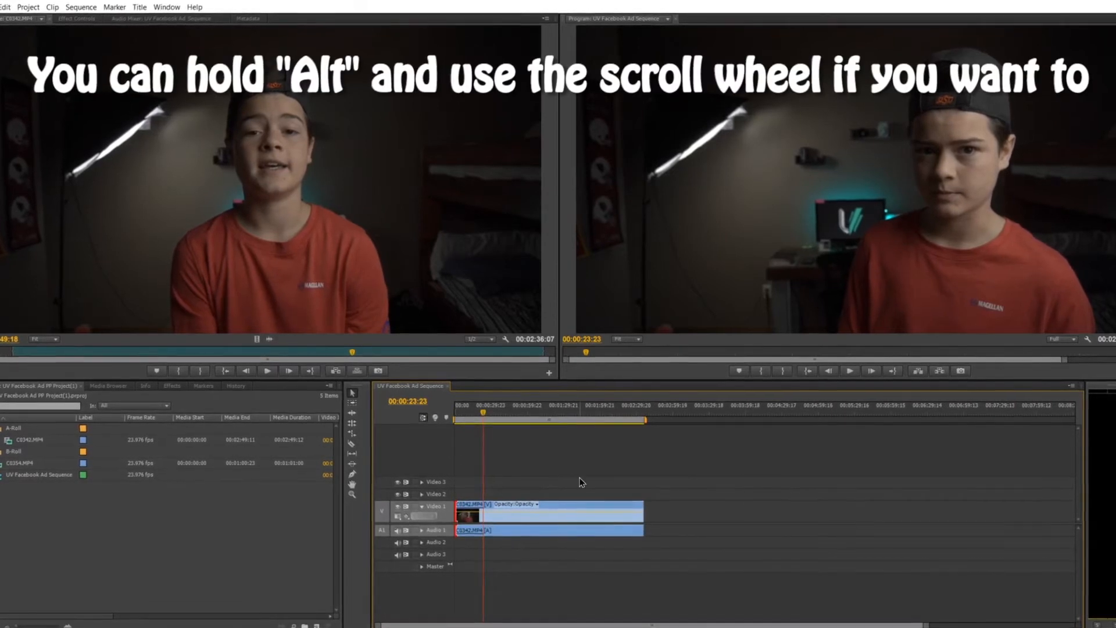
key(equal)
key(equal)
scroll(580, 483, up, 1)
scroll(580, 482, down, 1)
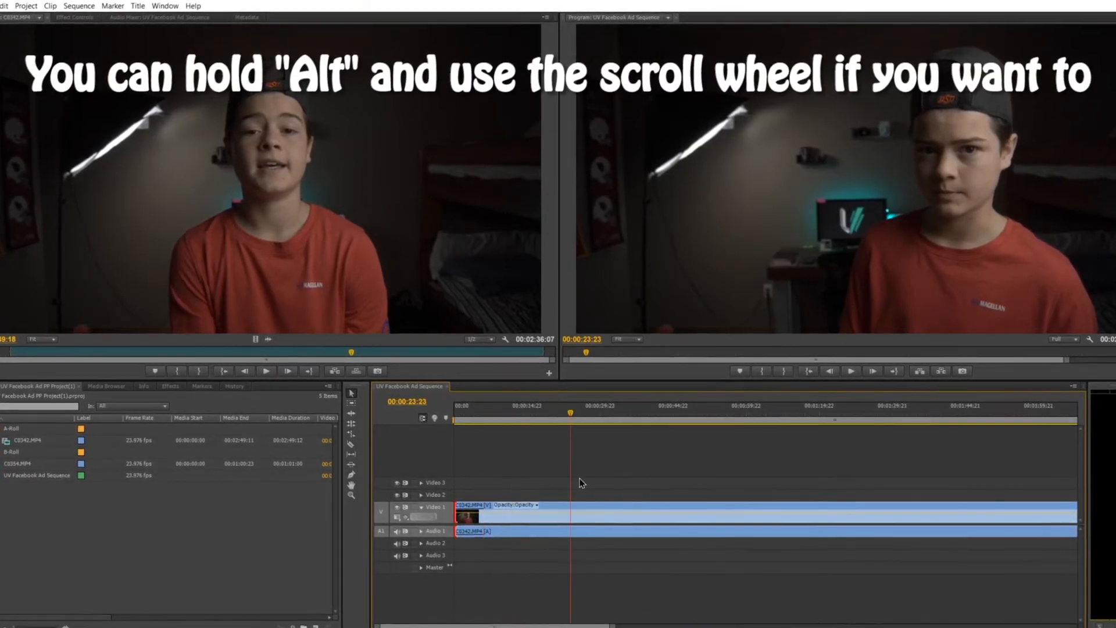
scroll(580, 482, down, 1)
scroll(580, 482, up, 1)
scroll(580, 482, up, 1)
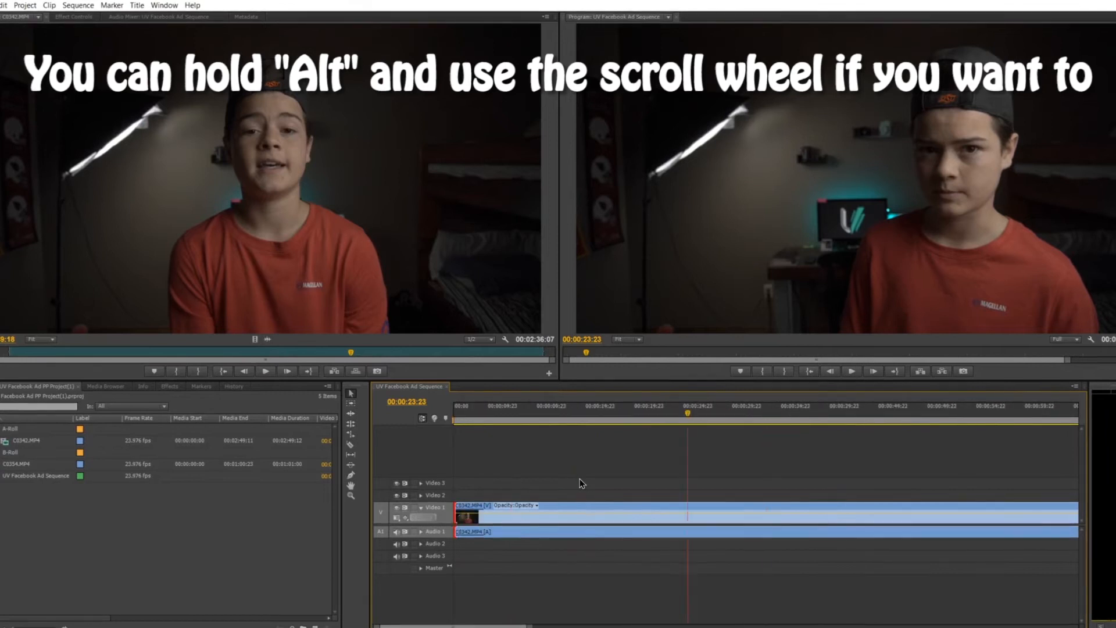
scroll(580, 482, down, 2)
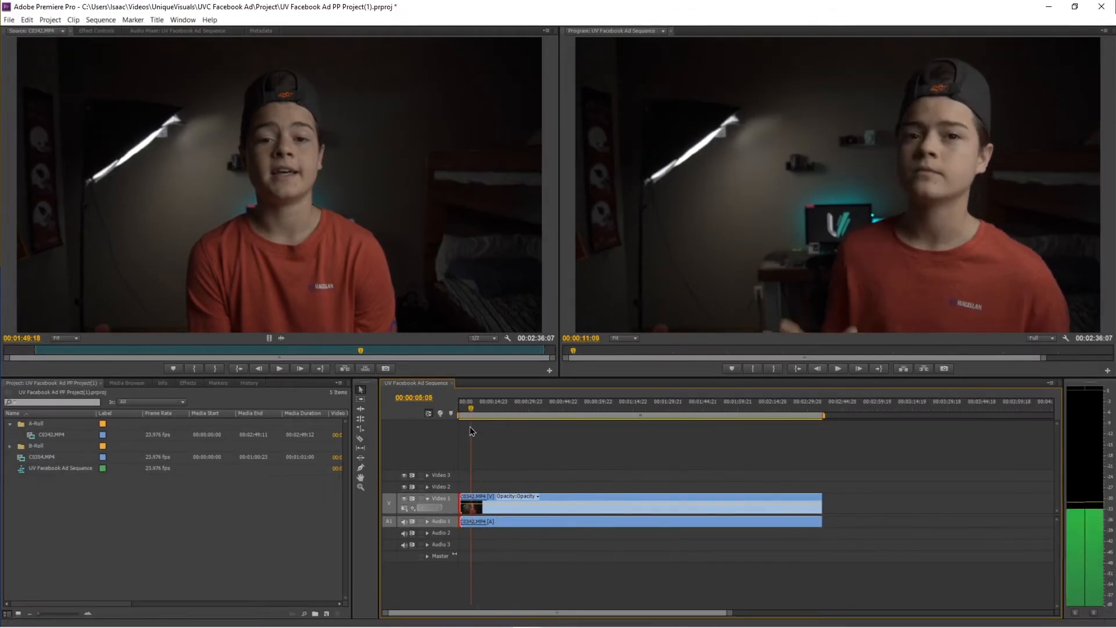
Scrub the sequence and step frame by frame to set the playhead at 00:00:03:07, where the wanted section of the clip begins
click(522, 420)
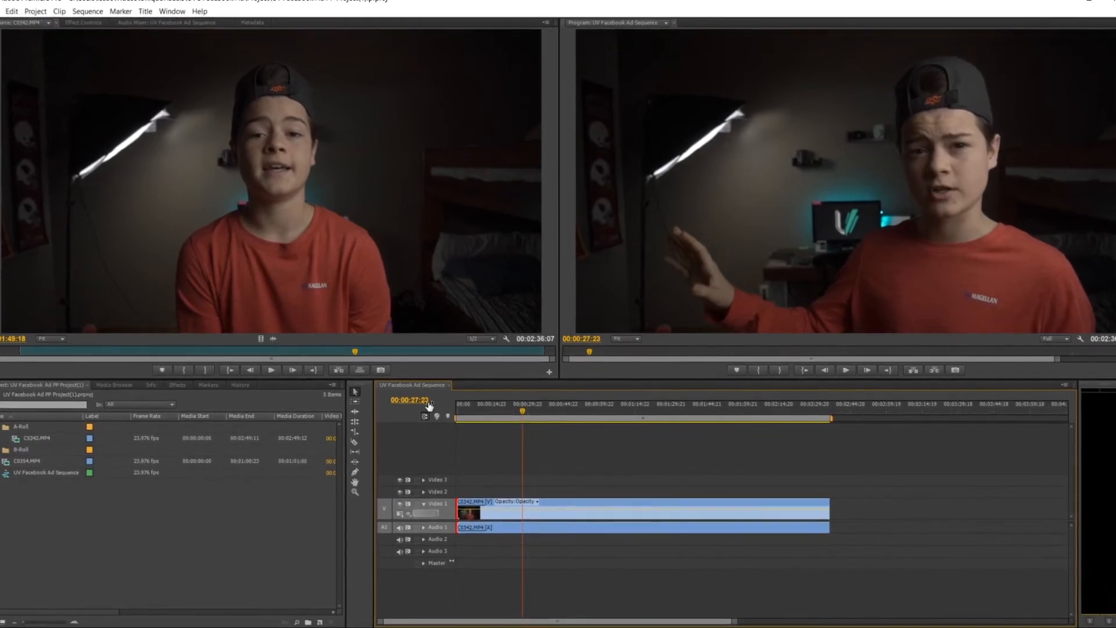
drag(524, 410, 414, 374)
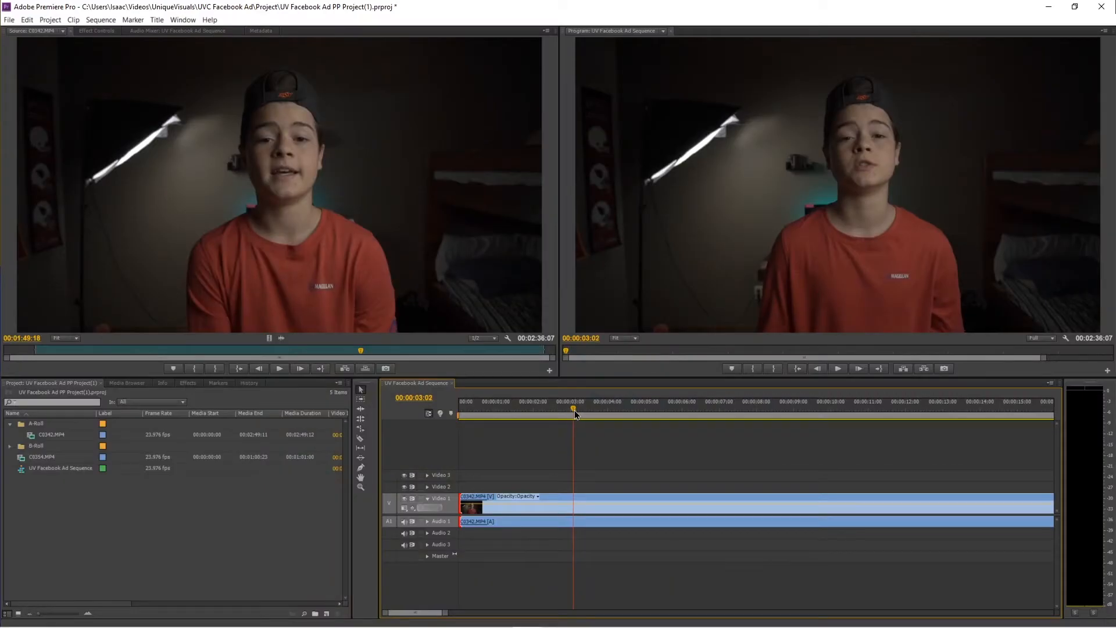
mouse_move(575, 411)
mouse_down()
mouse_move(549, 412)
mouse_move(599, 411)
mouse_move(575, 412)
mouse_up()
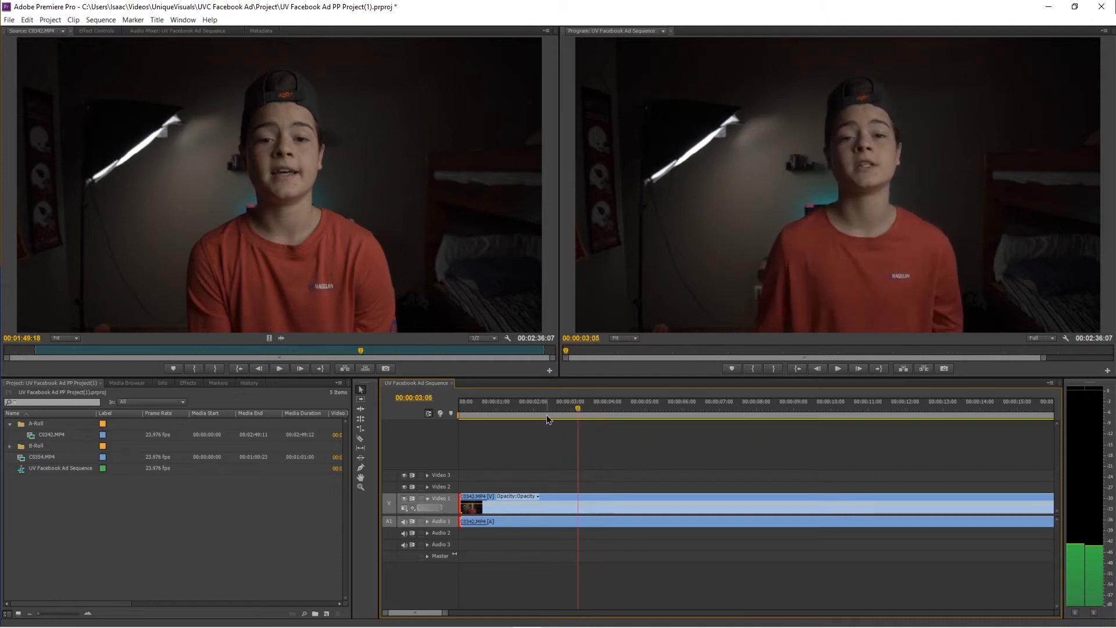
key(Left)
key(Left)
key(Right)
key(Right)
key(Right)
key(Right)
key(Right)
key(Left)
key(Left)
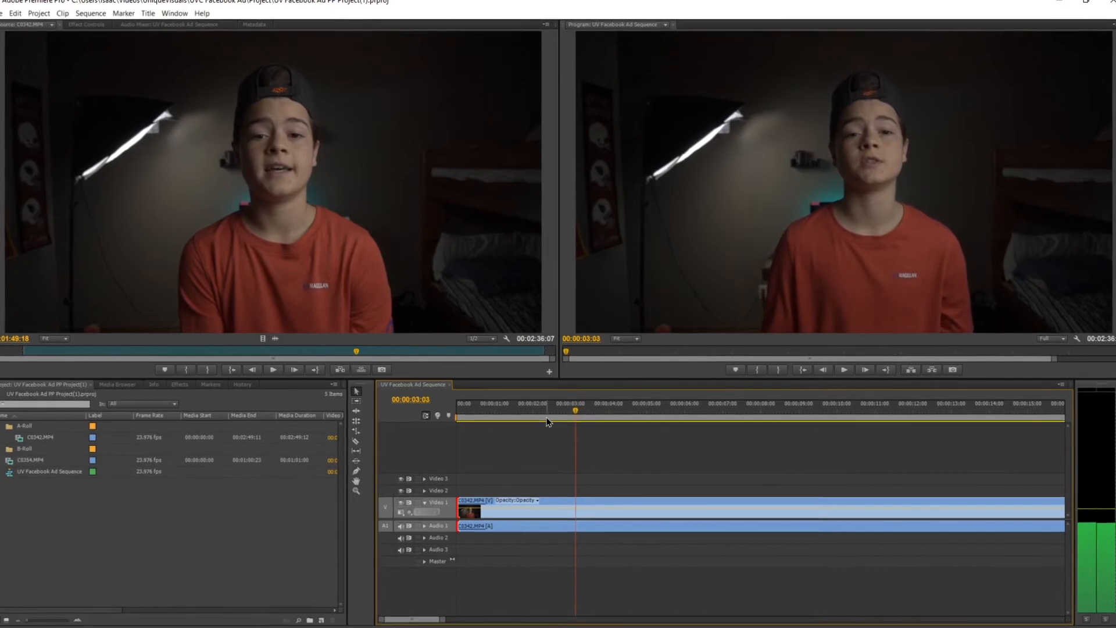
click(547, 422)
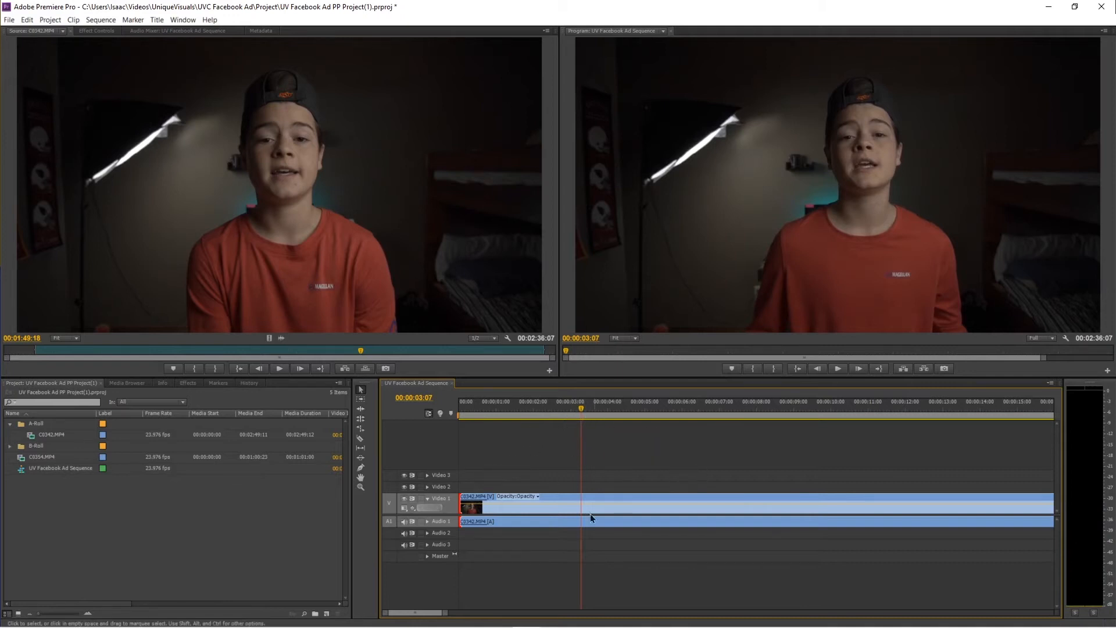
Try trimming the end of the C0342.MP4 clip on the timeline and extend it back to its full length
key(minus)
key(minus)
key(minus)
key(minus)
key(minus)
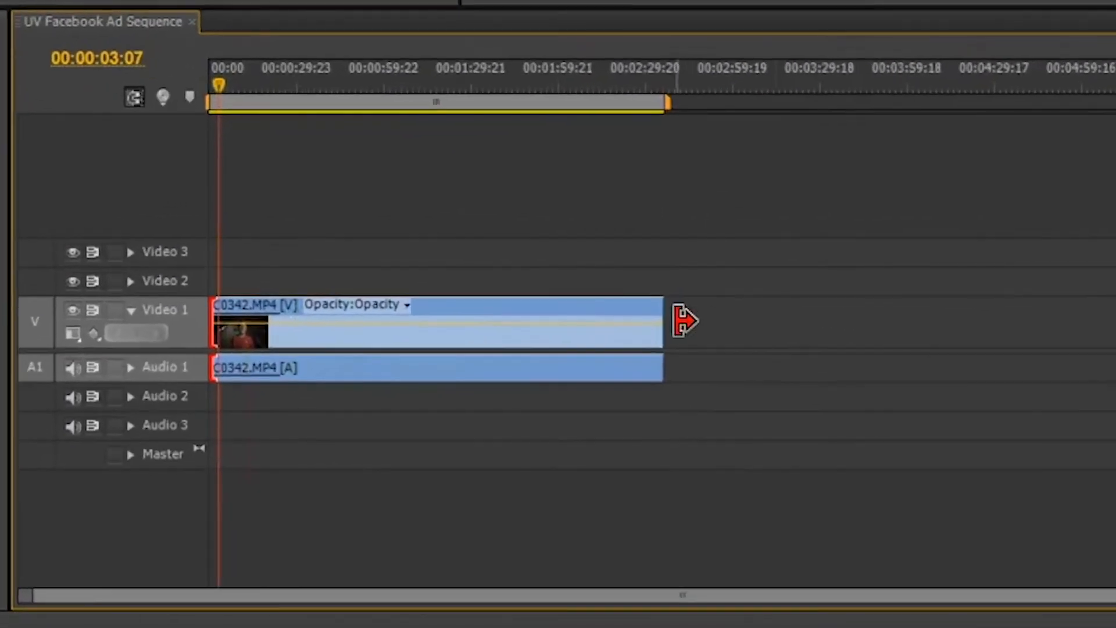
drag(646, 471, 583, 472)
drag(538, 321, 674, 326)
Mark an In point in the sequence at the playhead position 00:00:03:07
key(=)
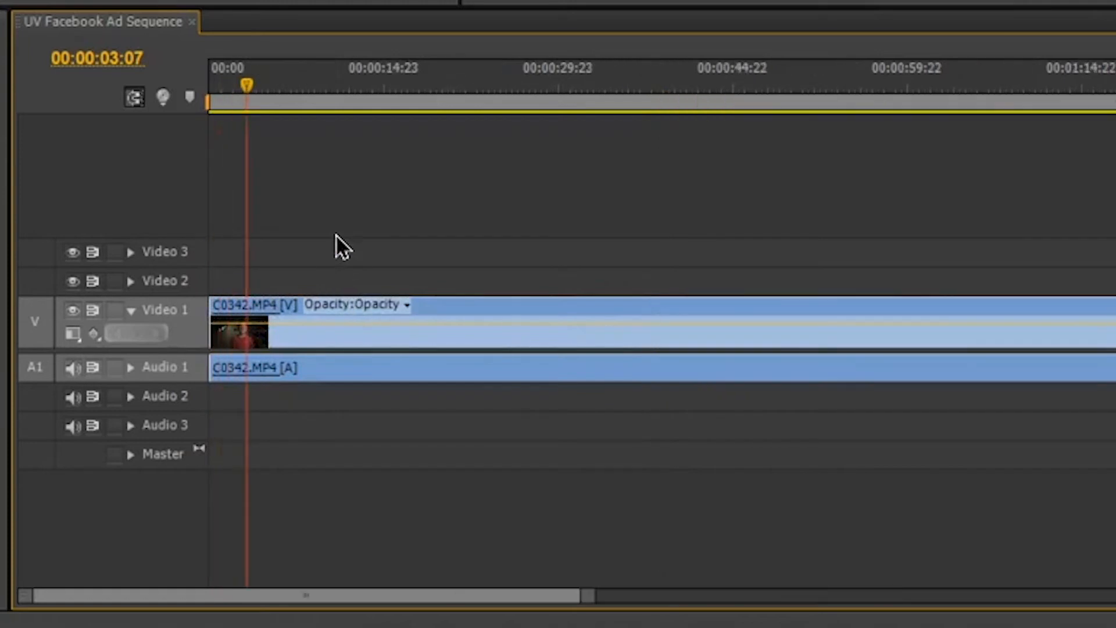
key(=)
key(=)
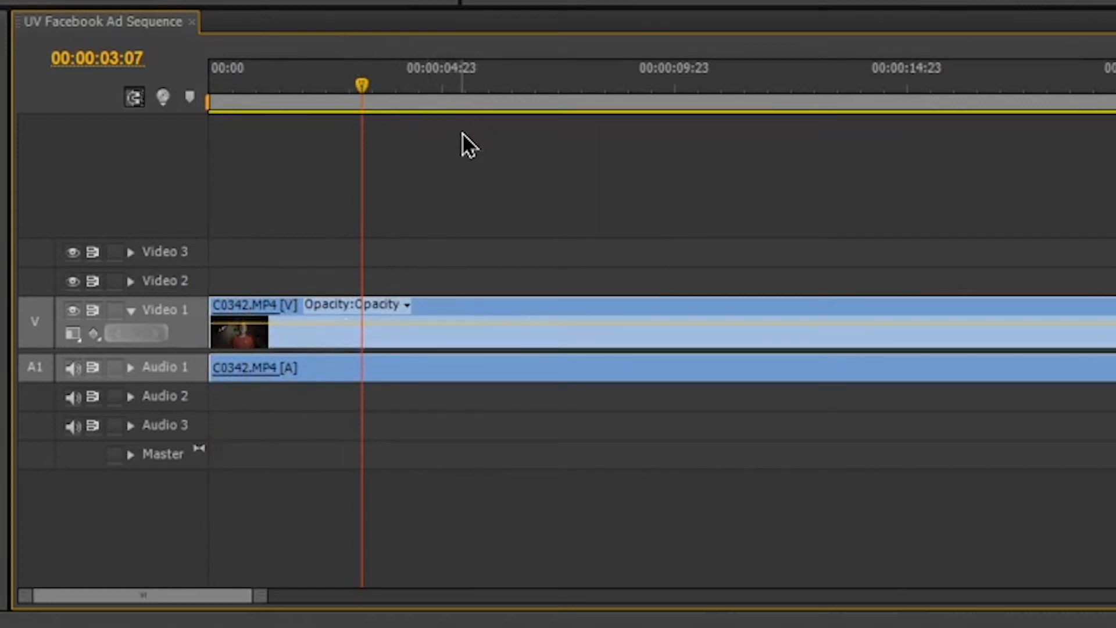
key(i)
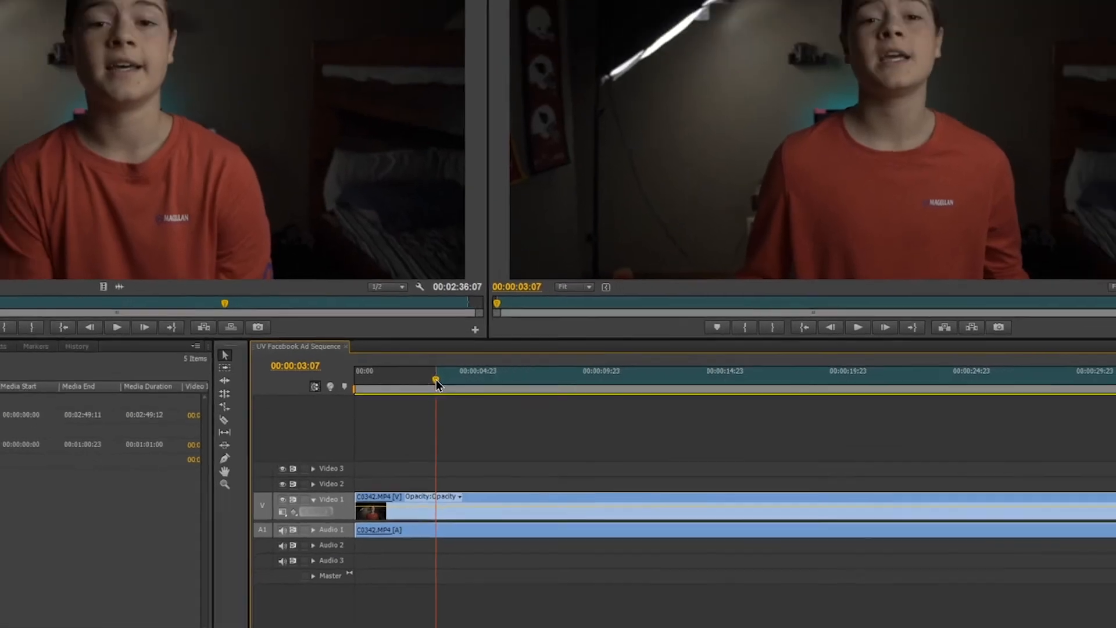
Mark an Out point in the sequence at 00:00:06:19 and extract the marked range from the C0342.MP4 clip
drag(363, 86, 369, 86)
drag(452, 427, 524, 427)
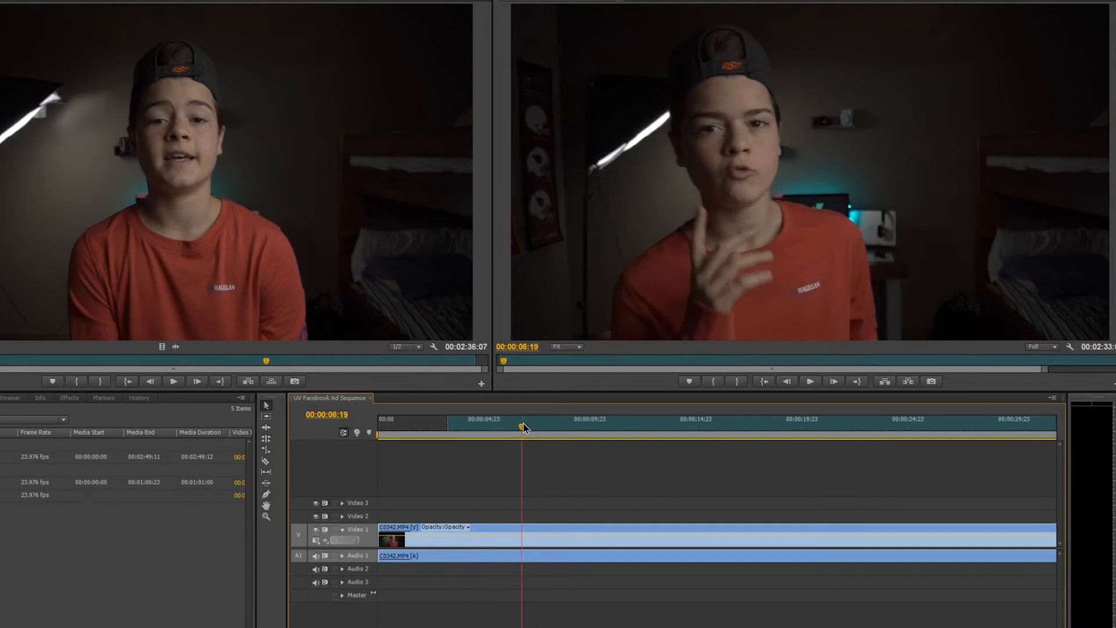
key(o)
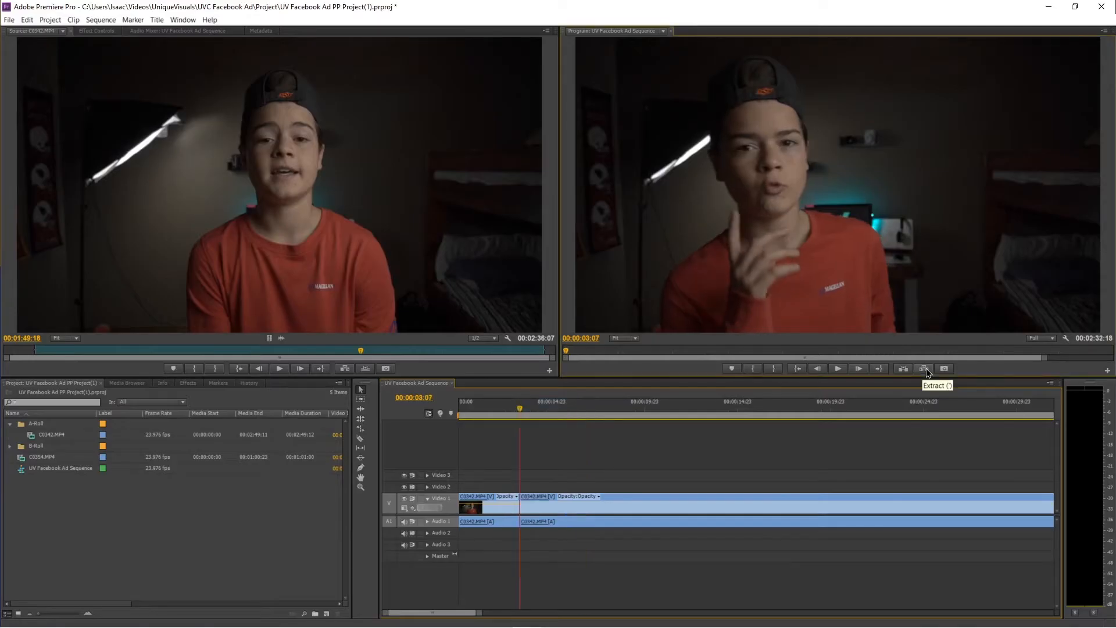
click(788, 384)
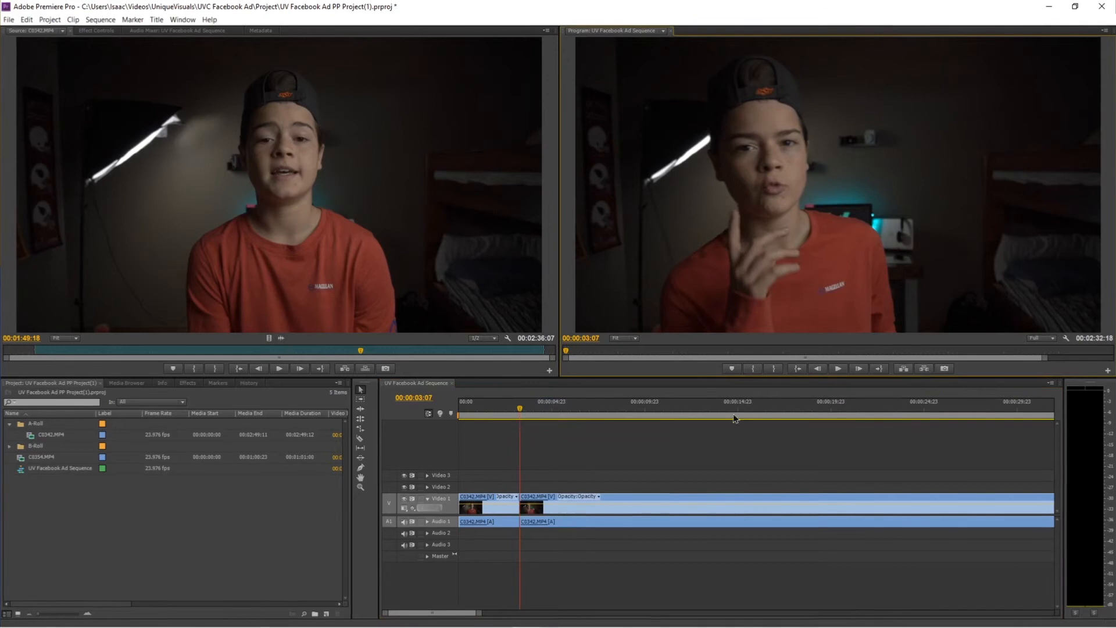
Play the sequence across the join near 00:00:03:07 and undo the extraction
drag(520, 410, 517, 410)
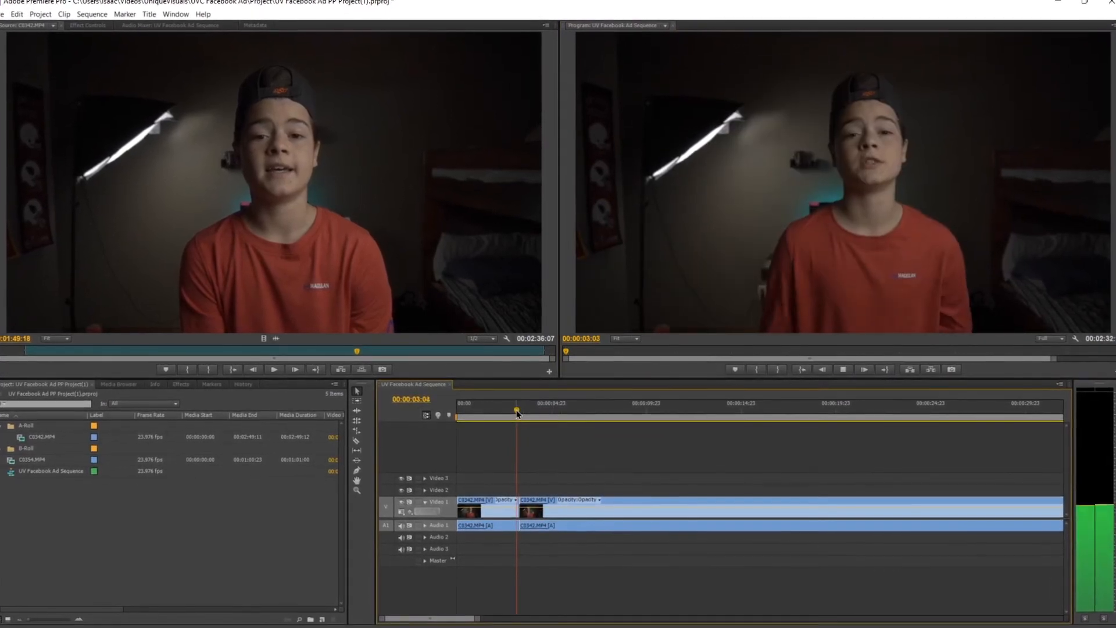
key(space)
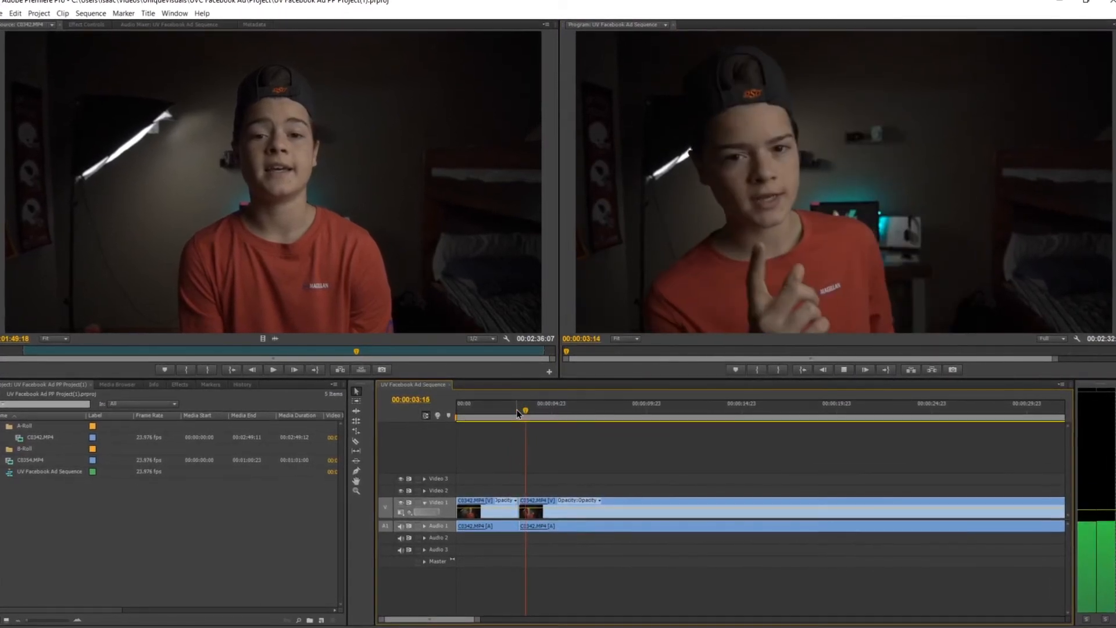
key(space)
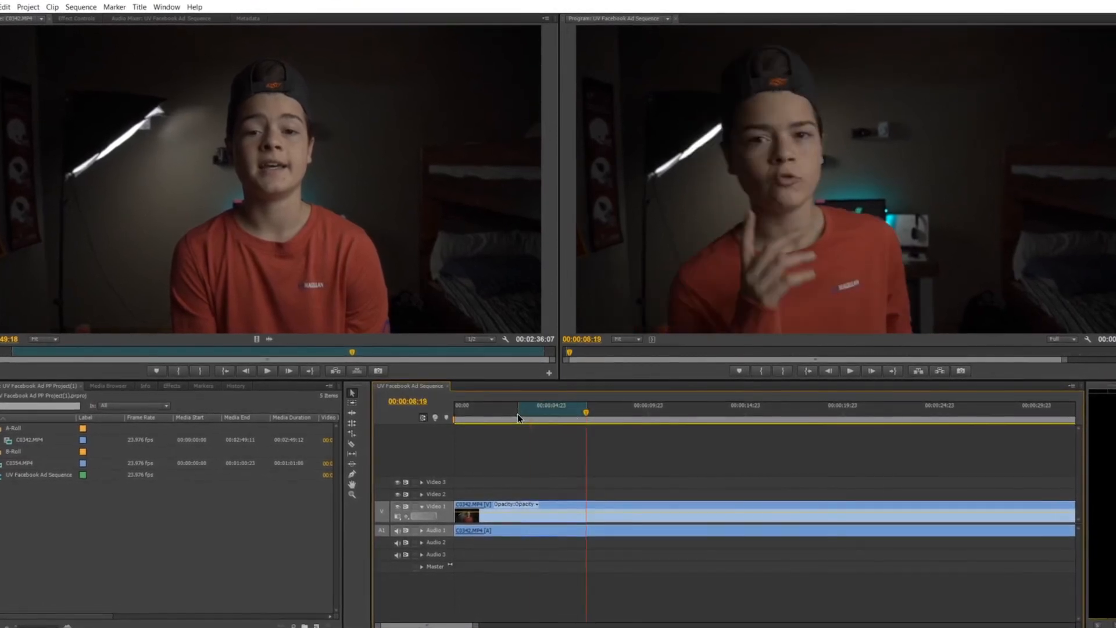
Return the playhead to 00:00:03:07 and try switching back and forth between the Razor and Selection tools
drag(585, 413, 517, 415)
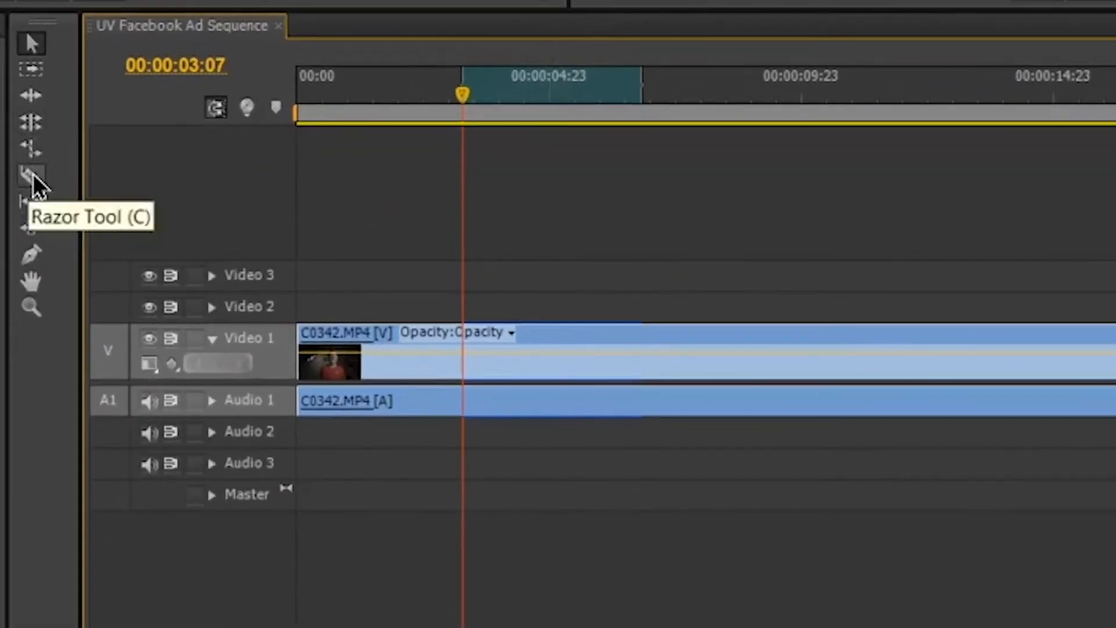
key(c)
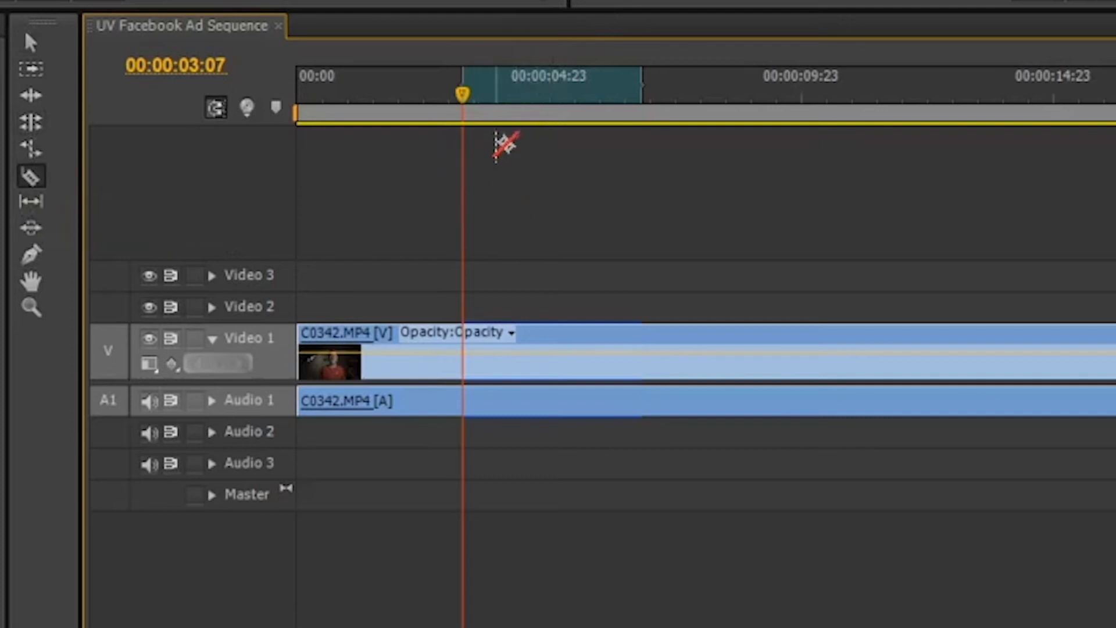
key(v)
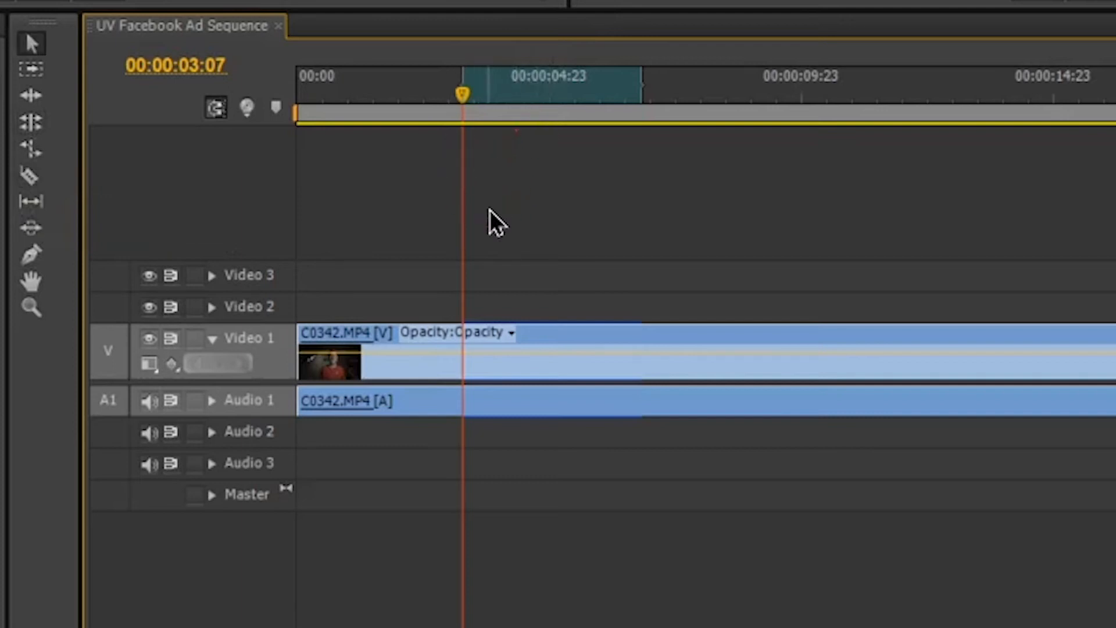
key(c)
key(v)
key(c)
key(v)
key(c)
key(v)
key(c)
key(v)
Split the C0342.MP4 clip with the Razor tool at 00:00:03:07 and at 00:00:06:20
key(c)
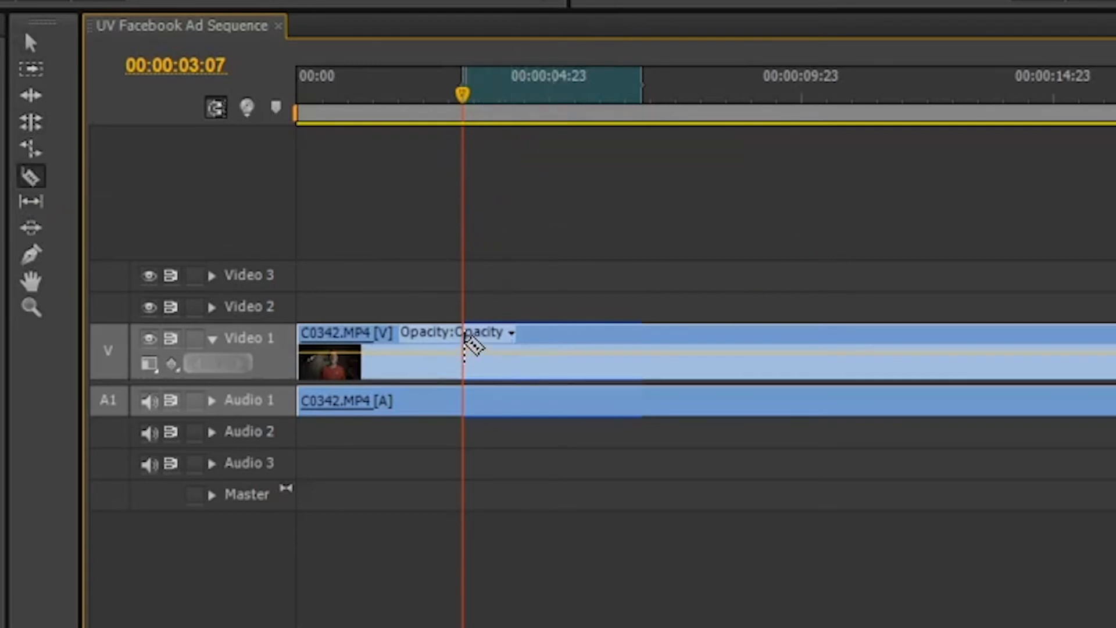
click(463, 343)
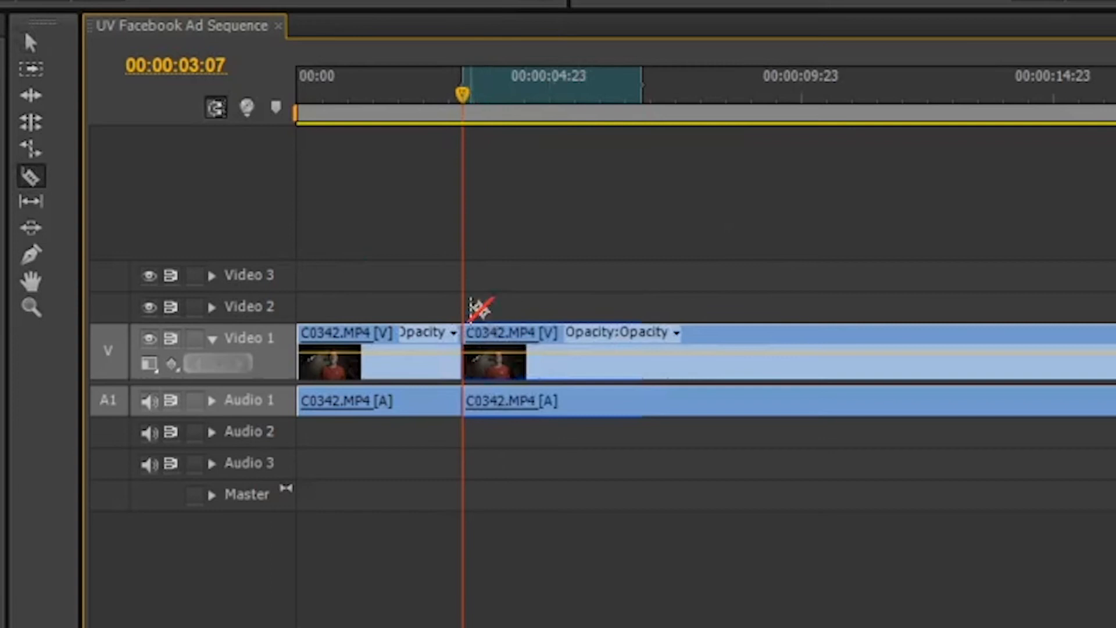
drag(465, 105, 643, 95)
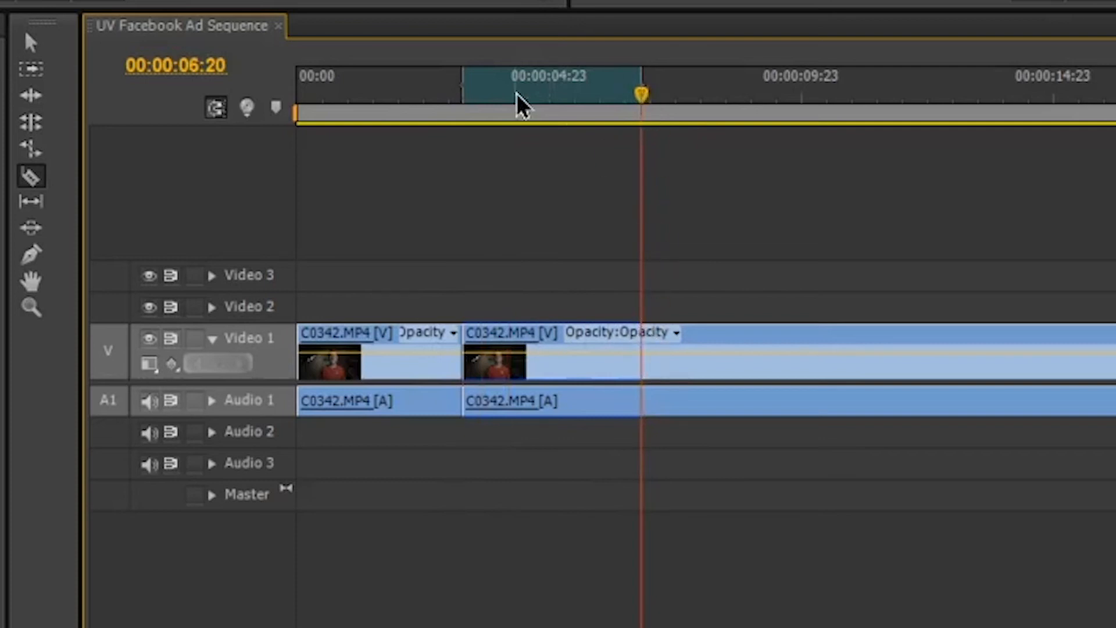
click(642, 363)
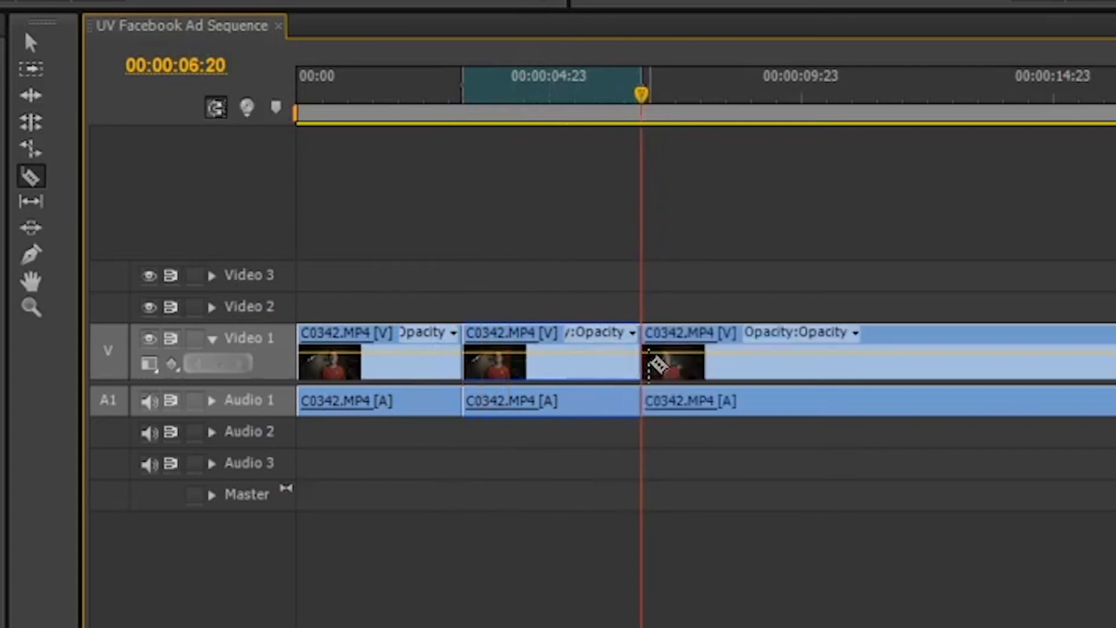
Delete the clip segment between the two cuts, close the gap it leaves, and review the join
key(v)
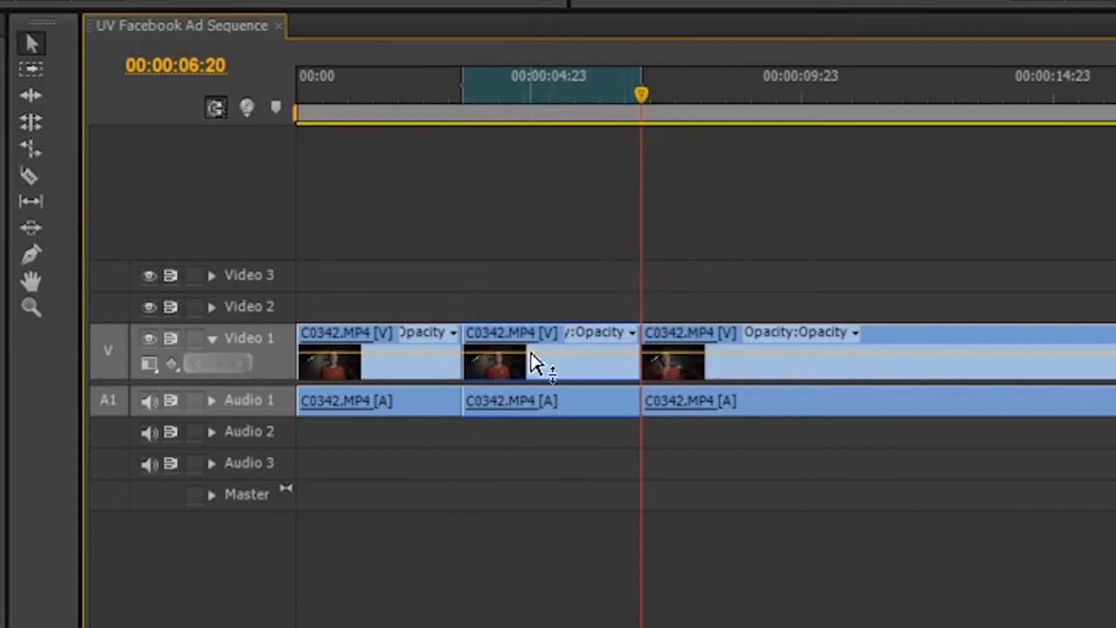
click(534, 361)
key(Delete)
click(512, 350)
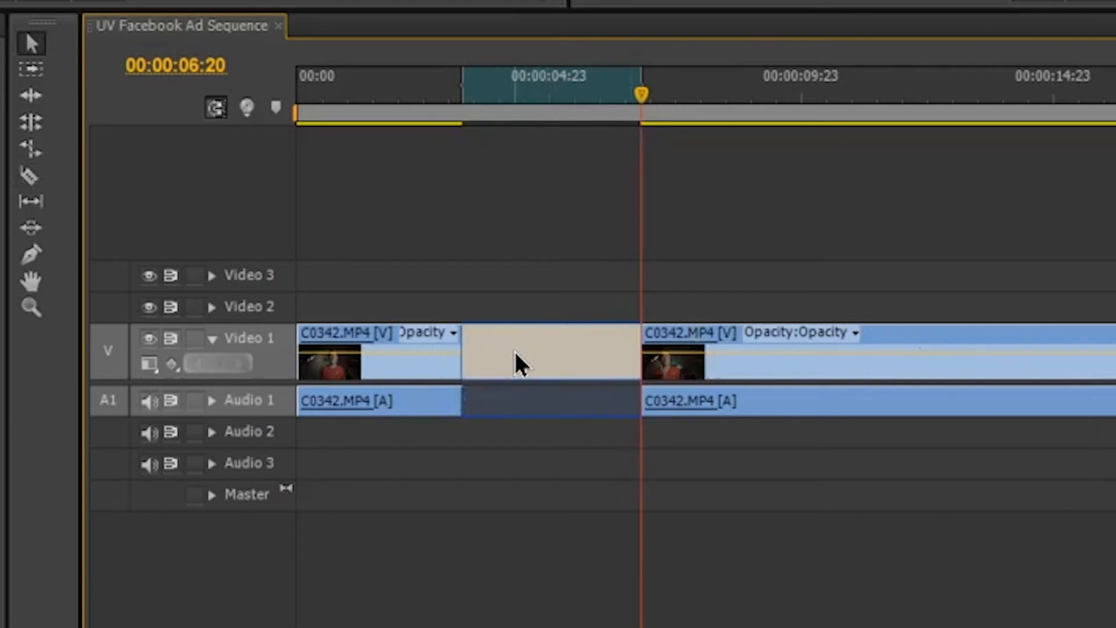
key(Delete)
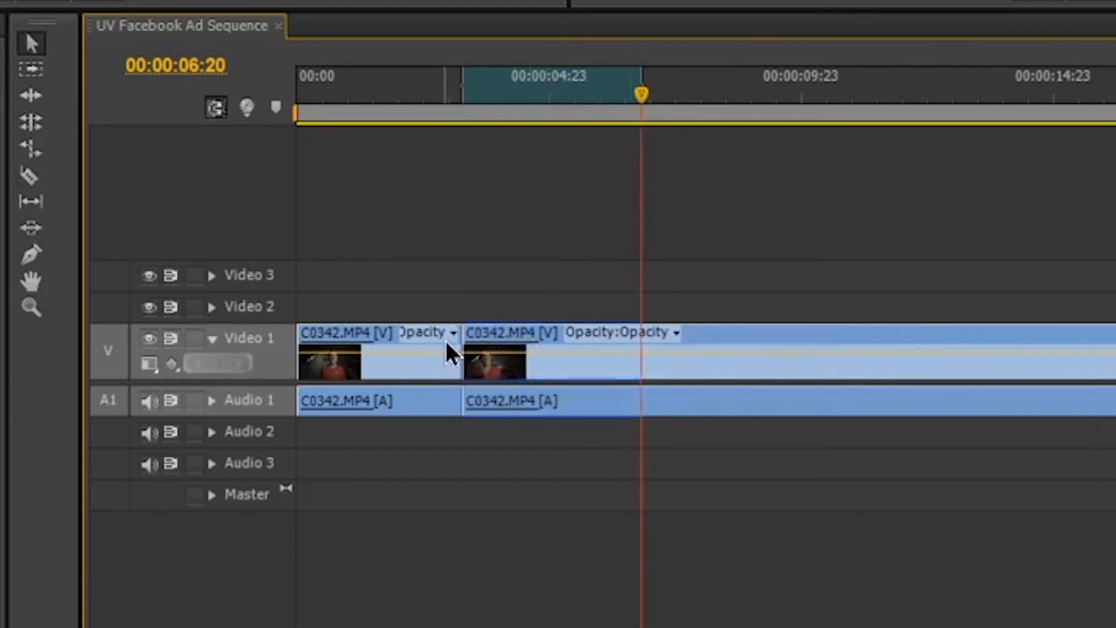
mouse_move(634, 125)
mouse_down()
mouse_move(555, 174)
mouse_move(455, 207)
mouse_move(469, 160)
mouse_move(455, 162)
mouse_up()
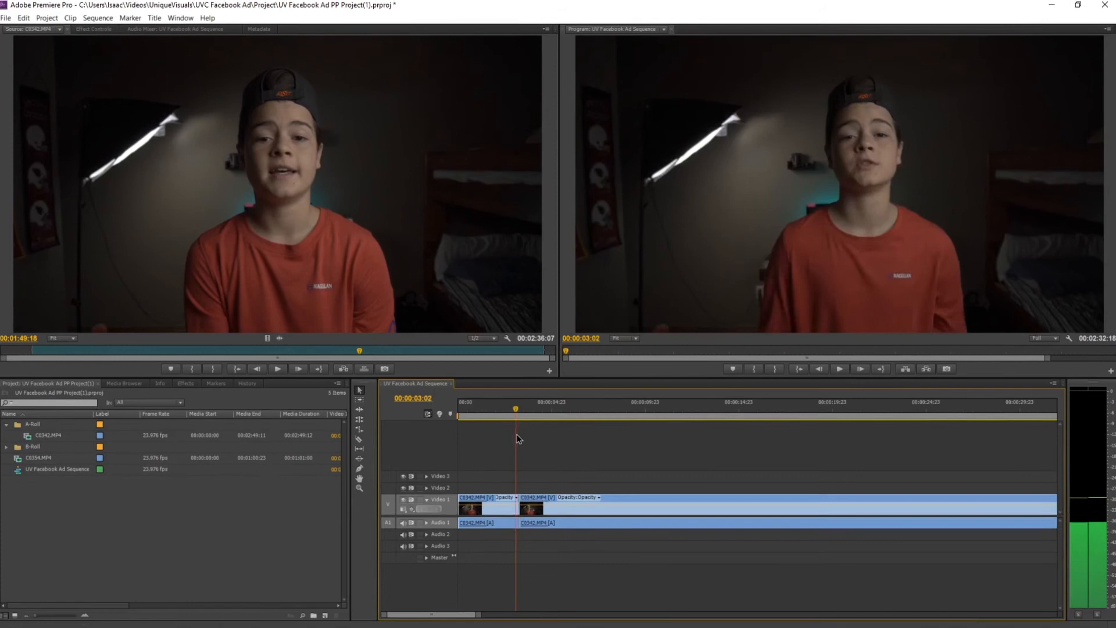
Cut out the long unwanted C0342.MP4 segment ending at 00:00:30:09 and close the gap it leaves
drag(518, 438, 563, 437)
drag(478, 619, 484, 619)
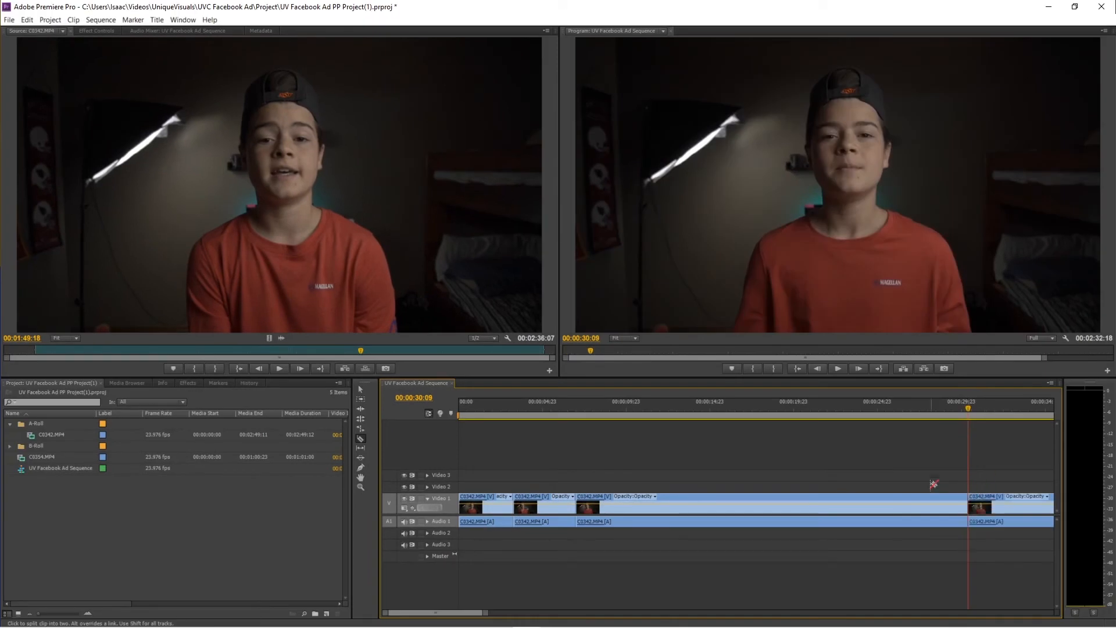
click(796, 503)
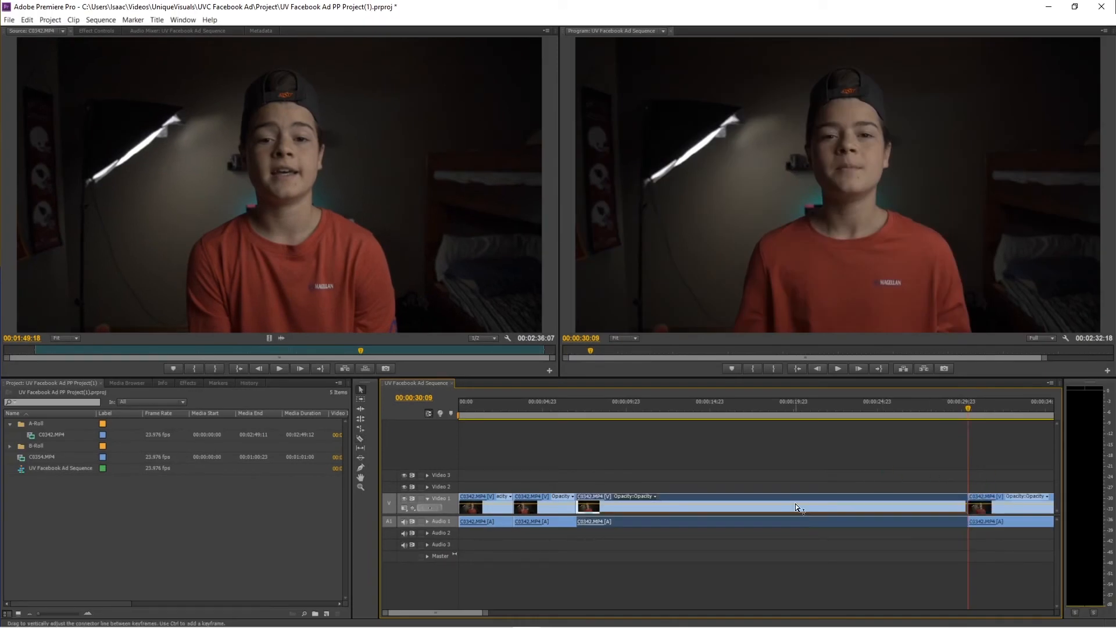
key(Delete)
click(795, 503)
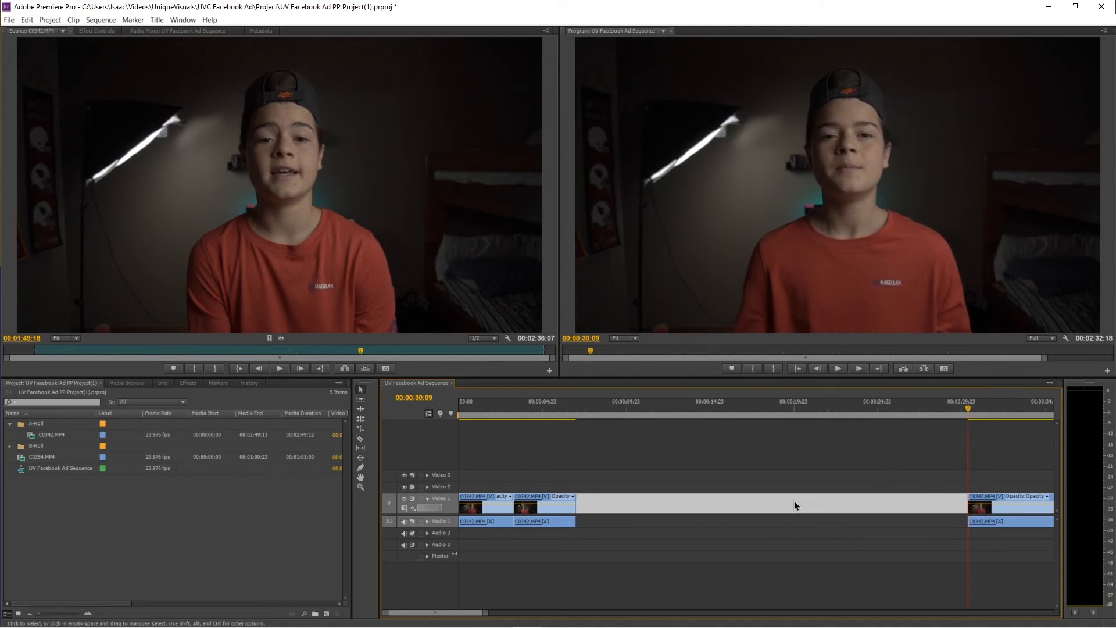
key(Delete)
mouse_move(562, 402)
mouse_down()
mouse_move(580, 407)
mouse_move(512, 411)
mouse_move(566, 411)
mouse_move(552, 413)
mouse_up()
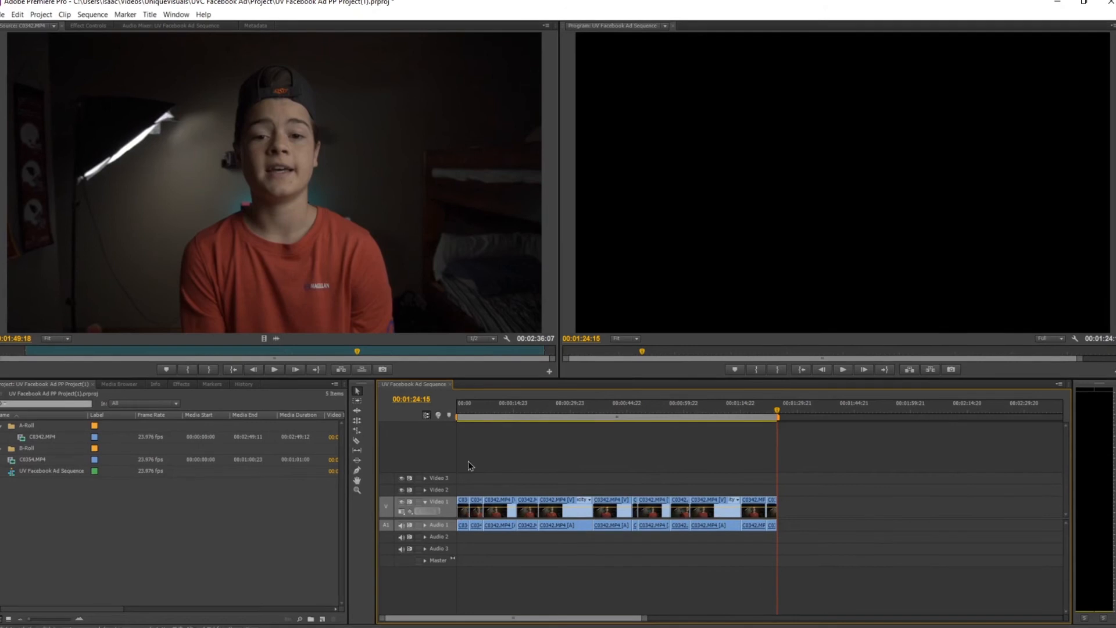
Scrub through the finished rough cut and play its opening from the start of the sequence
click(775, 418)
drag(778, 422, 699, 421)
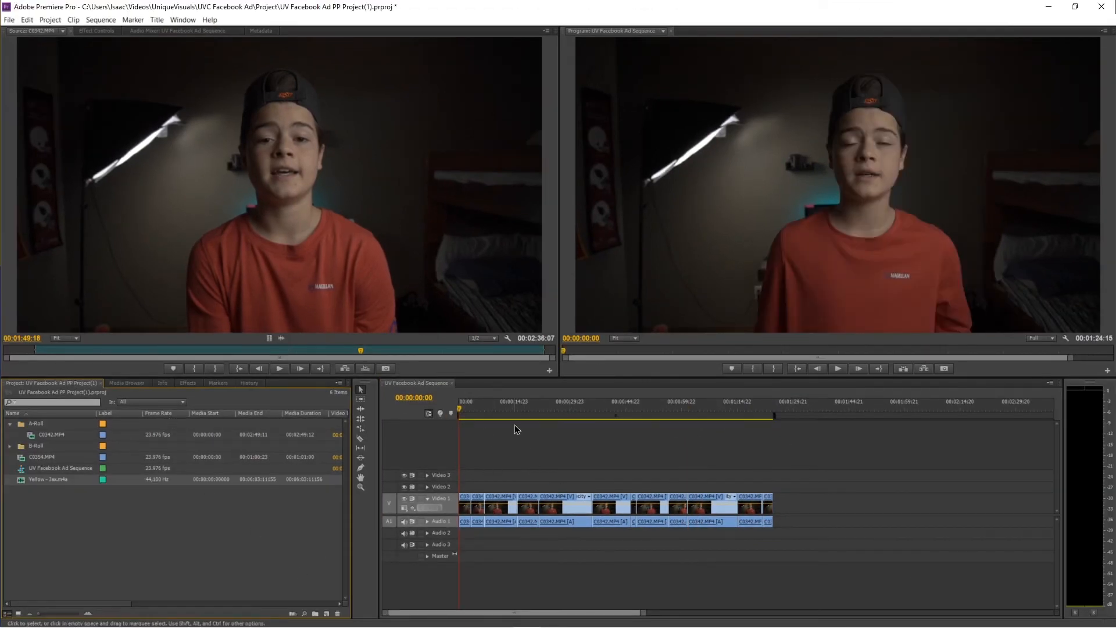
drag(523, 408, 551, 403)
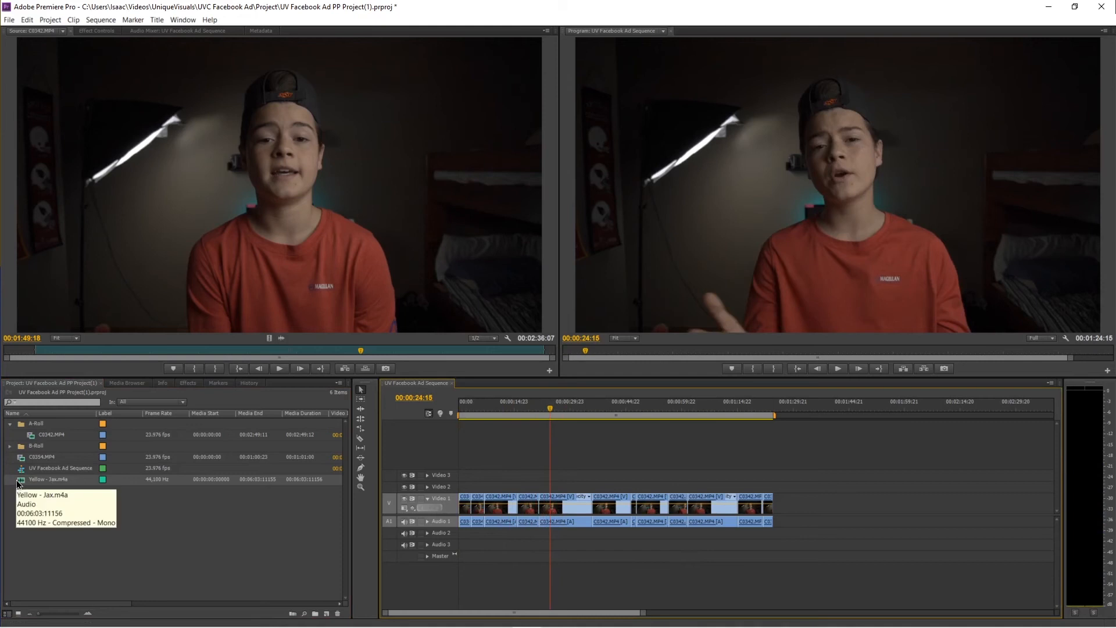
drag(42, 480, 314, 486)
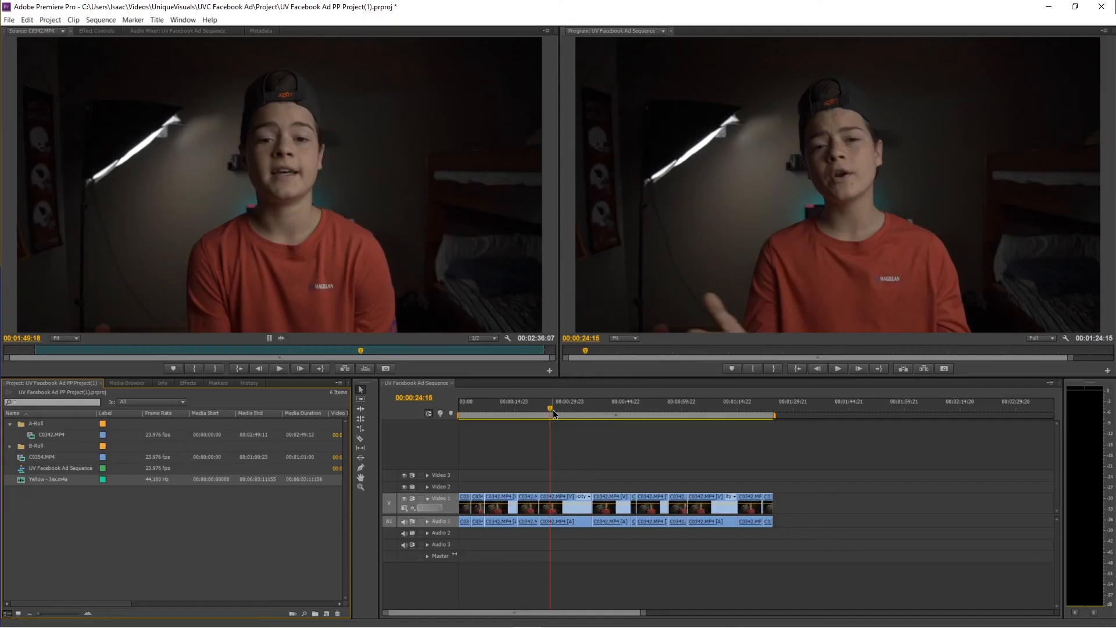
drag(553, 409, 455, 414)
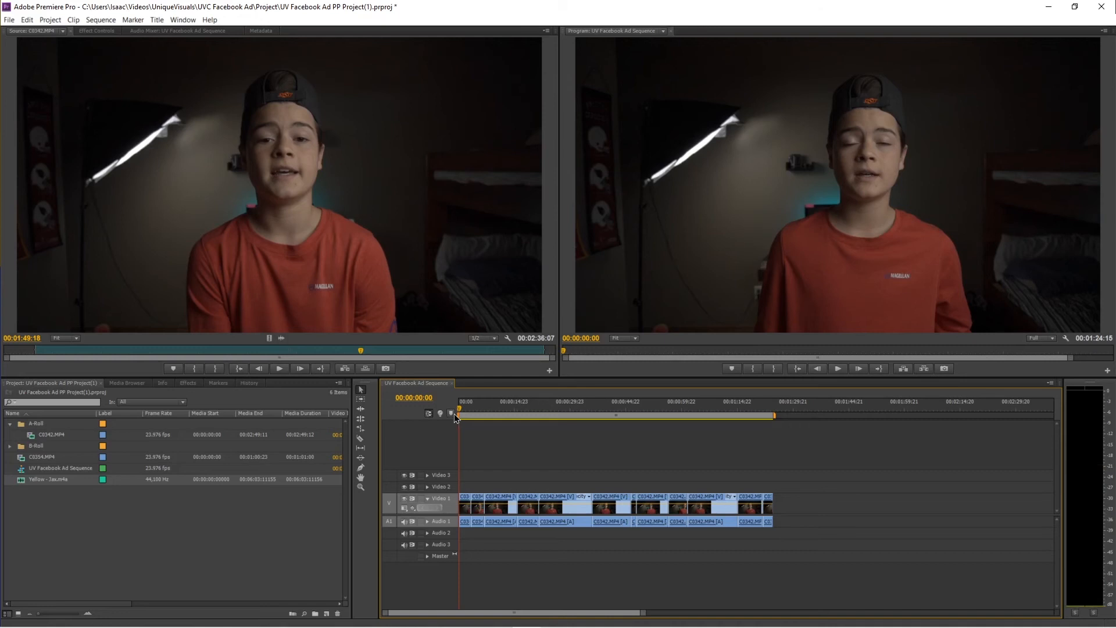
key(space)
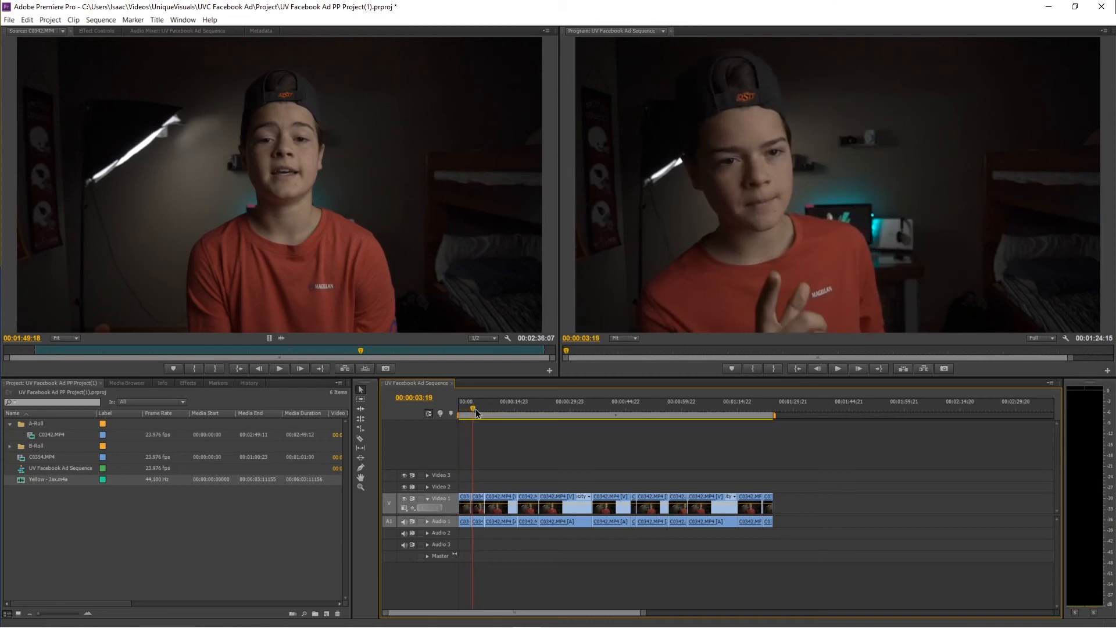
drag(472, 409, 462, 414)
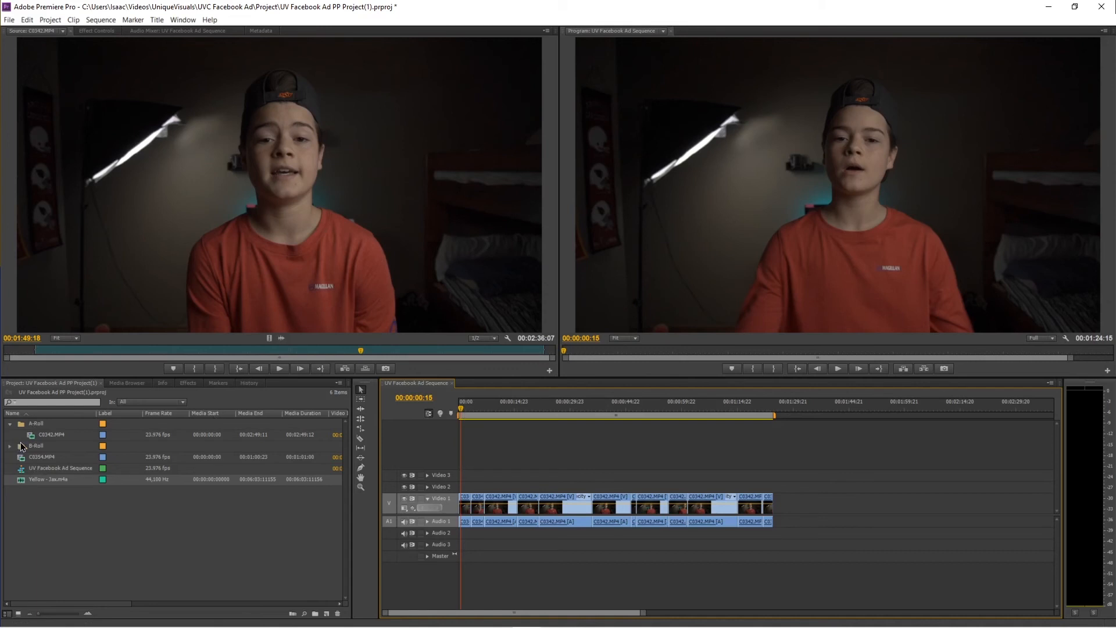
Place the music file Yellow - Jax.m4a on Audio 2 at the sequence start and play it with the footage
drag(19, 487, 457, 534)
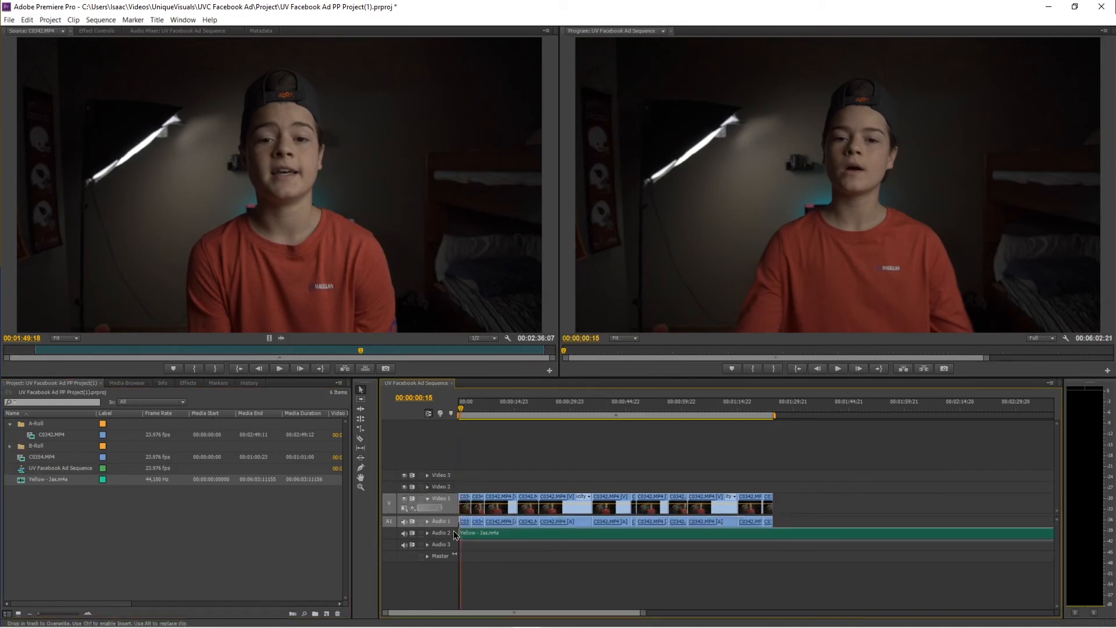
key(space)
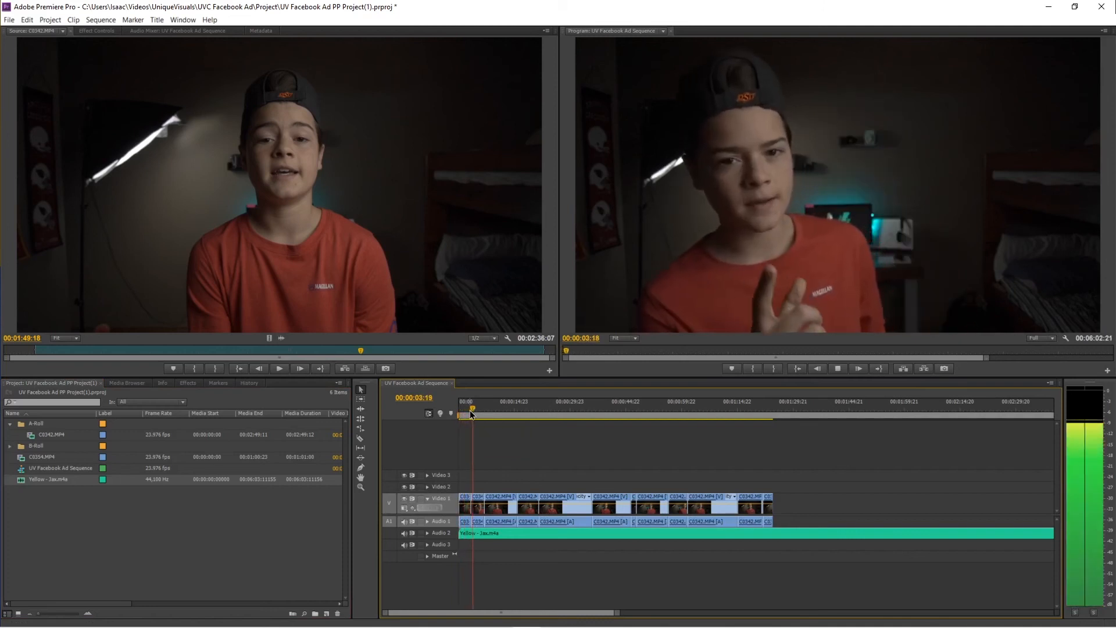
key(space)
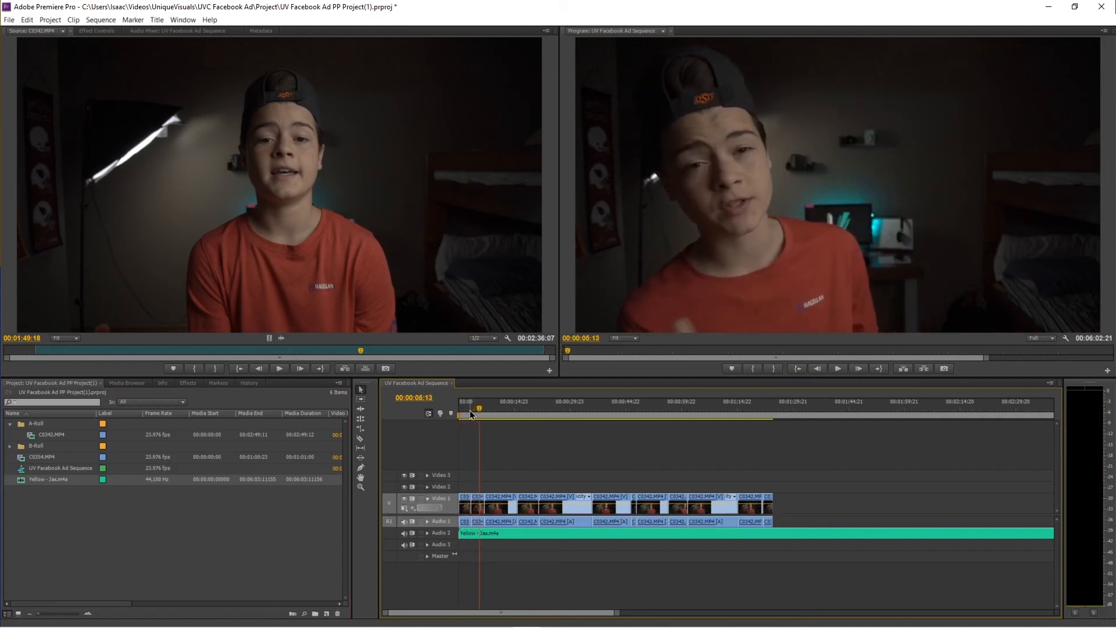
click(481, 407)
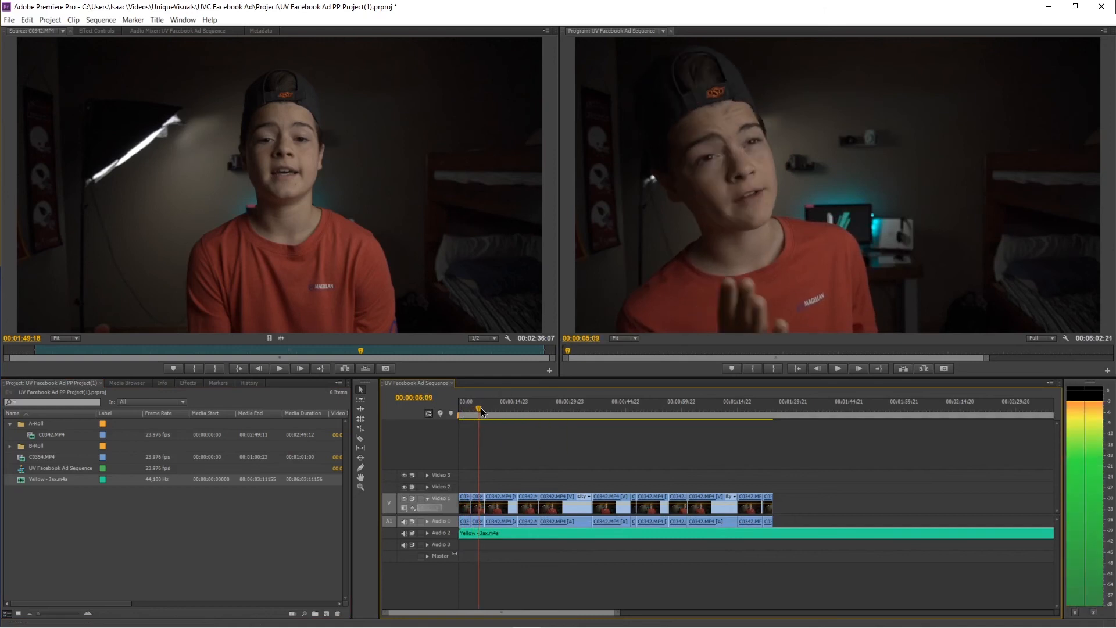
Lower the Audio 2 music track to about -31 dB in the Audio Mixer and play the mix to check it
right_click(486, 534)
click(521, 542)
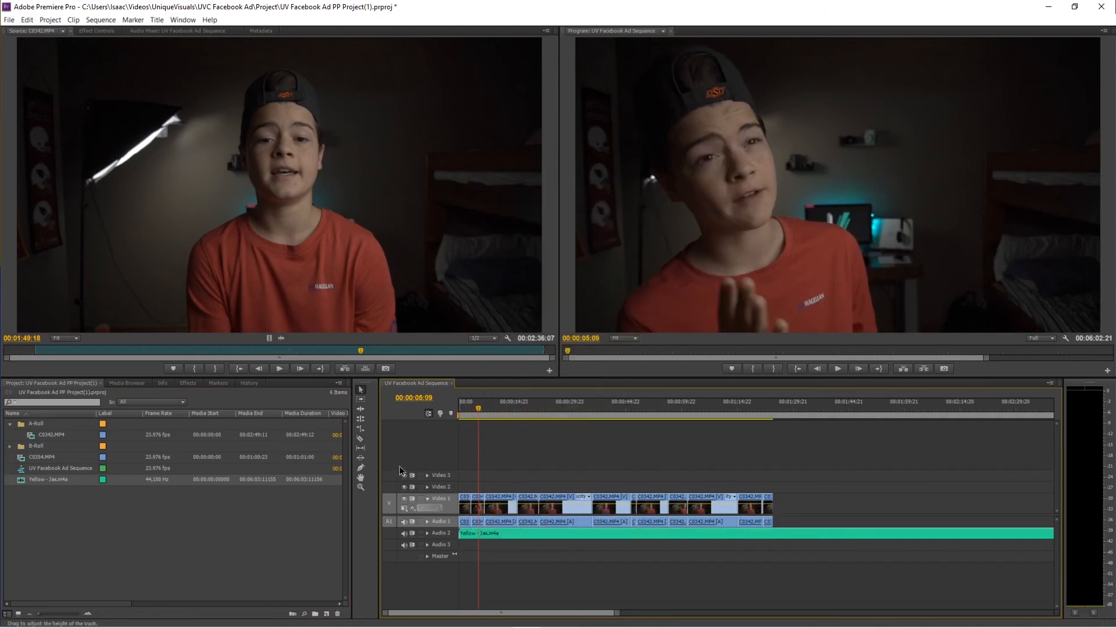
click(184, 32)
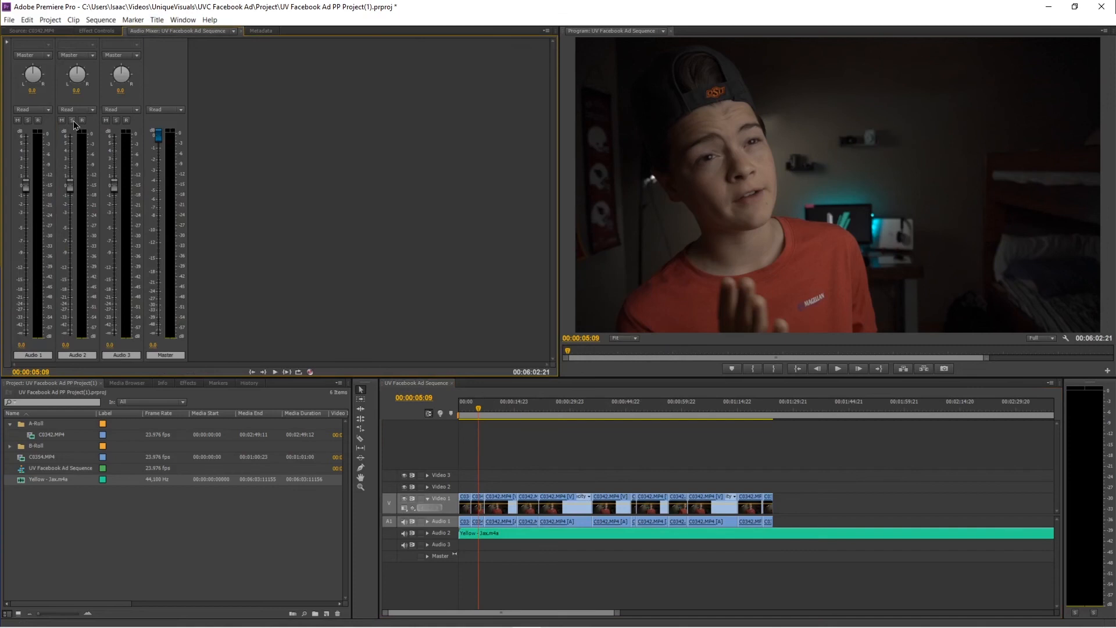
drag(72, 189, 77, 324)
click(530, 409)
key(space)
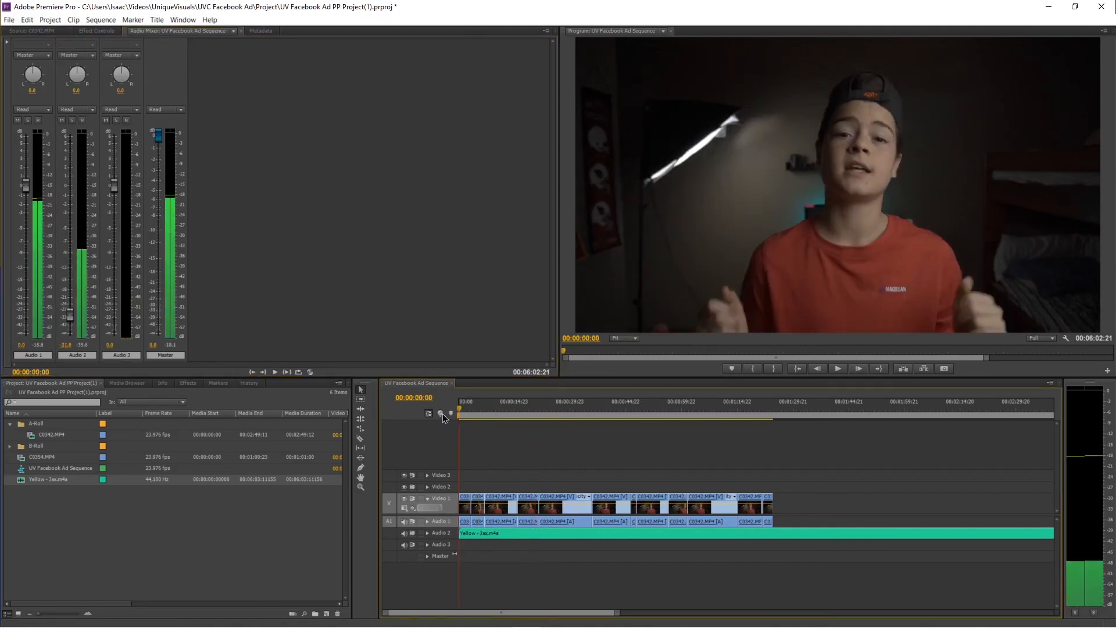
key(space)
key(Home)
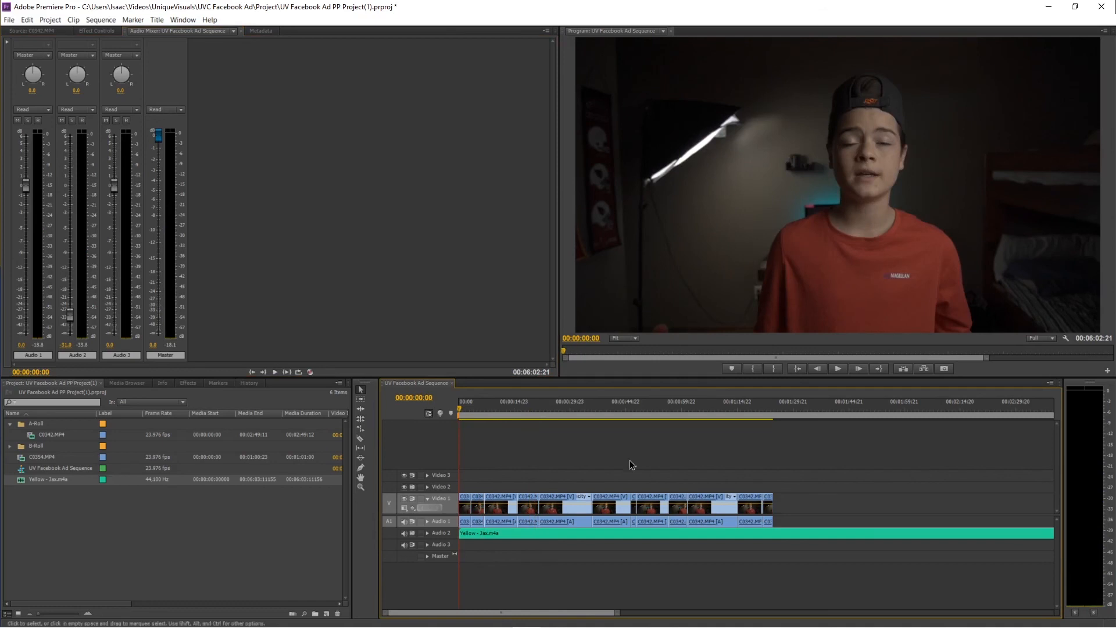
Split the Yellow - Jax.m4a music at 00:01:25:18, just past the end of the footage, and delete the remainder
drag(460, 410, 780, 486)
key(c)
click(779, 533)
key(v)
click(891, 532)
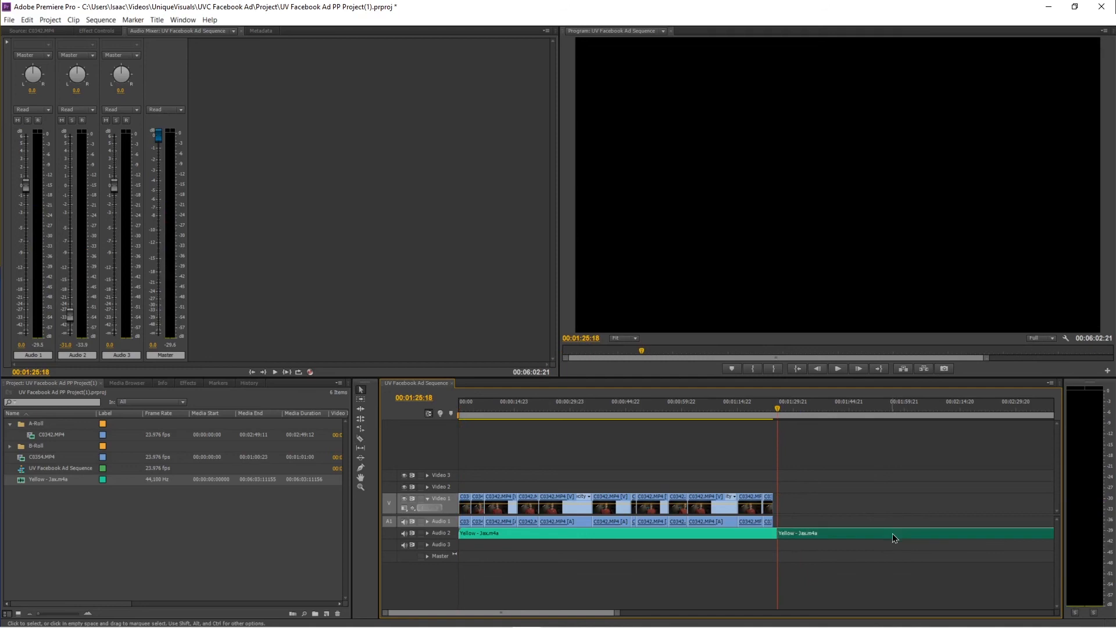
key(Delete)
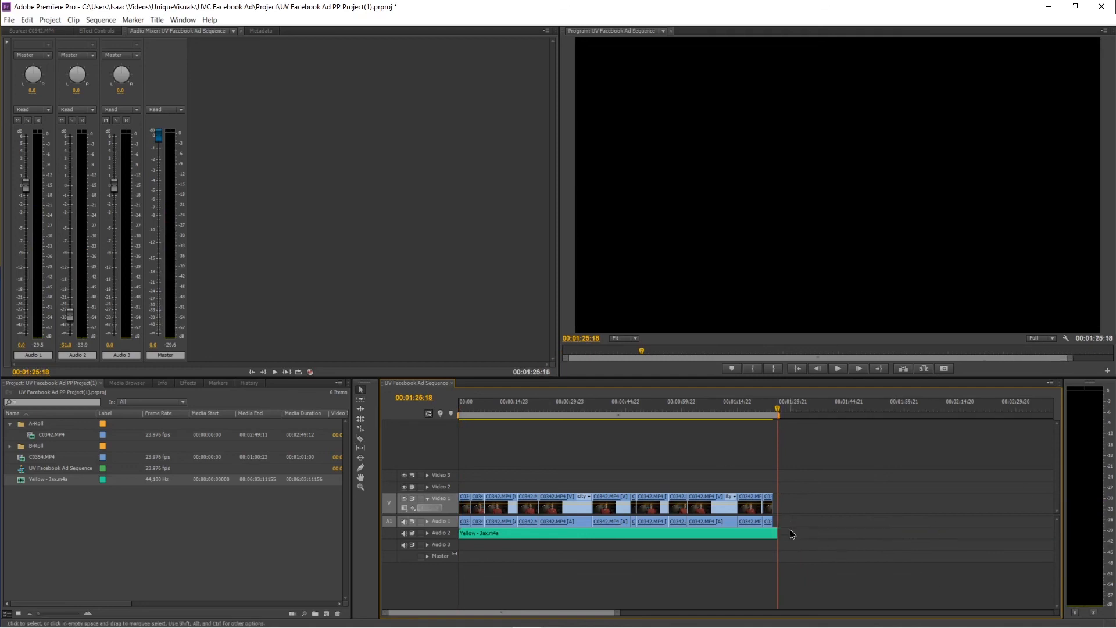
click(779, 411)
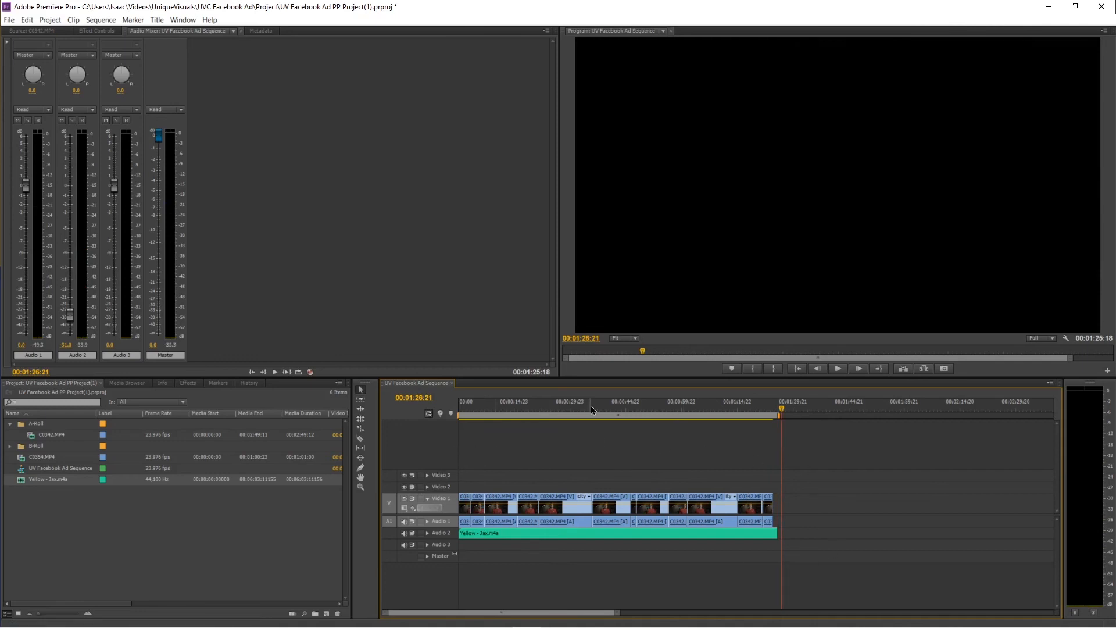
mouse_move(588, 412)
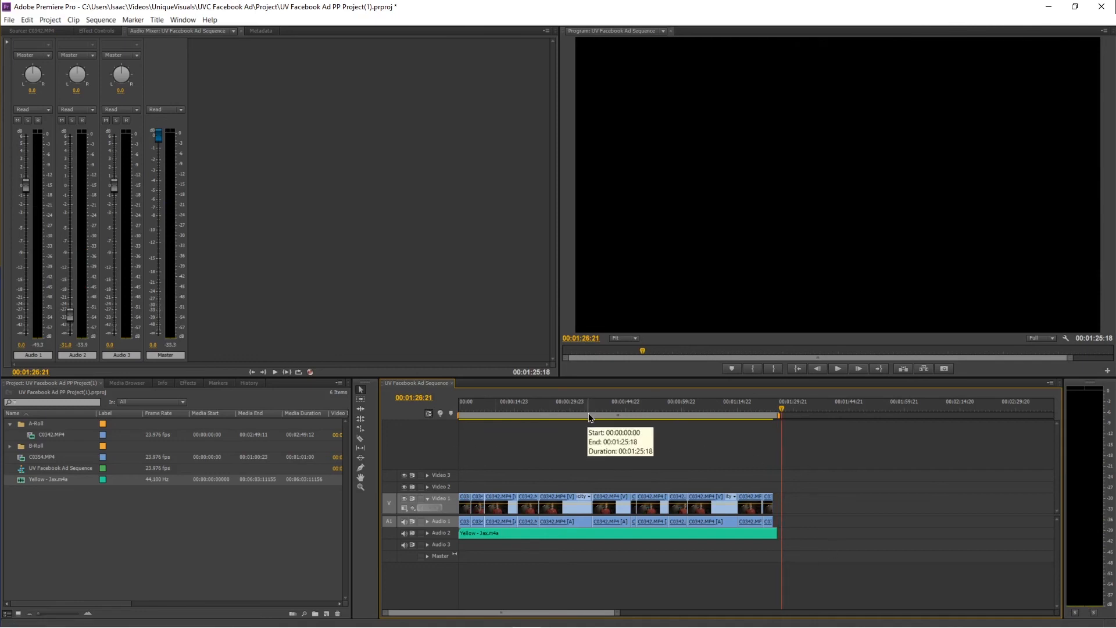